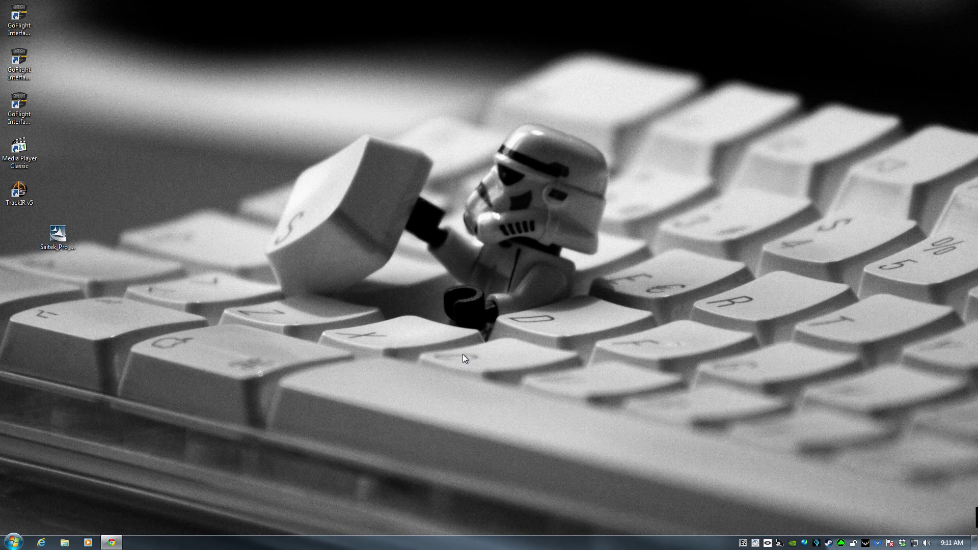
# - Launch the Saitek Pro Flight Panels installer and allow it to run
pyautogui.moveTo(66, 234); pyautogui.dragTo(427, 236)
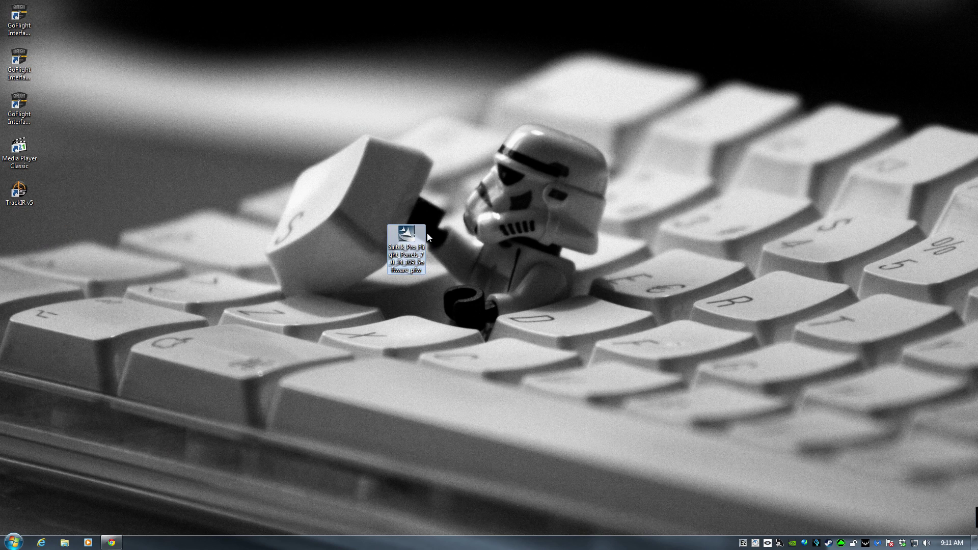
pyautogui.click(454, 232)
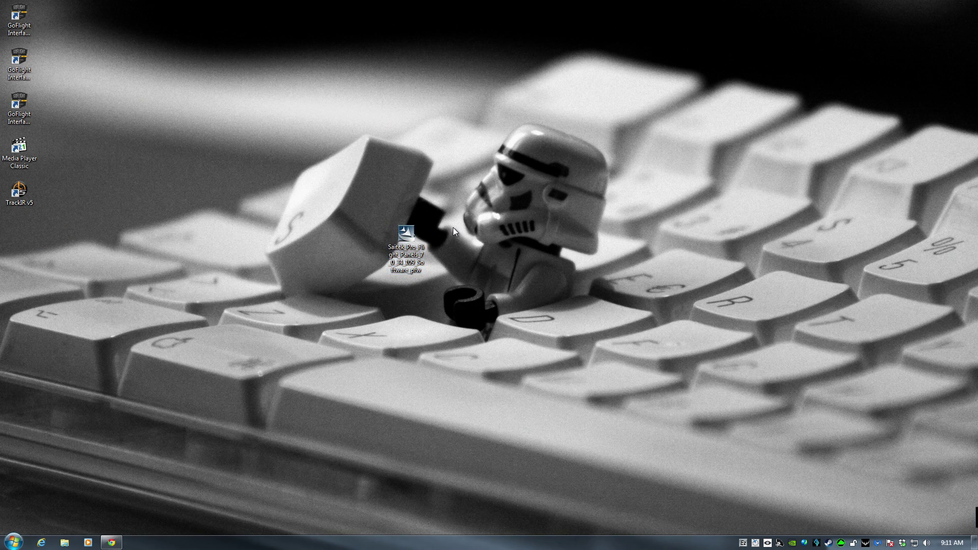
pyautogui.moveTo(418, 228)
pyautogui.doubleClick(411, 237)
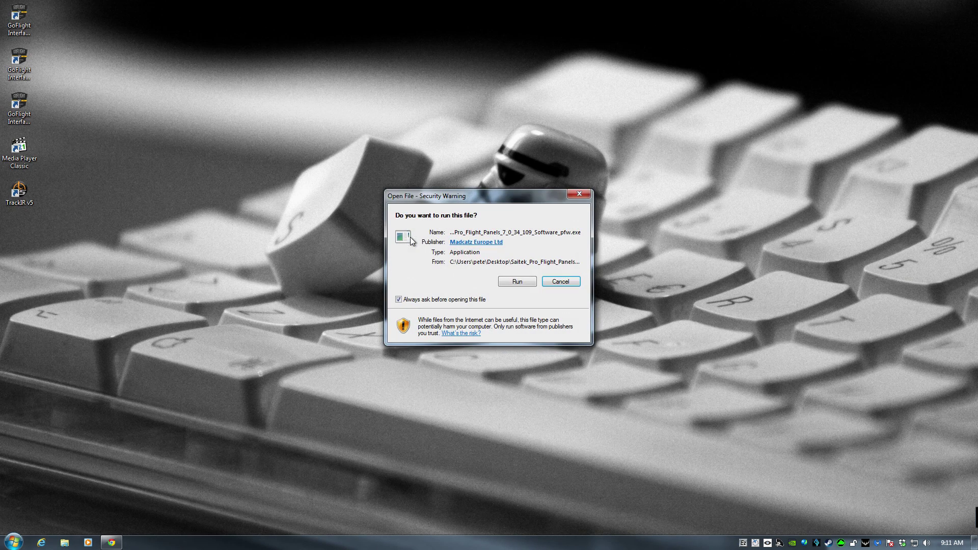
pyautogui.click(522, 280)
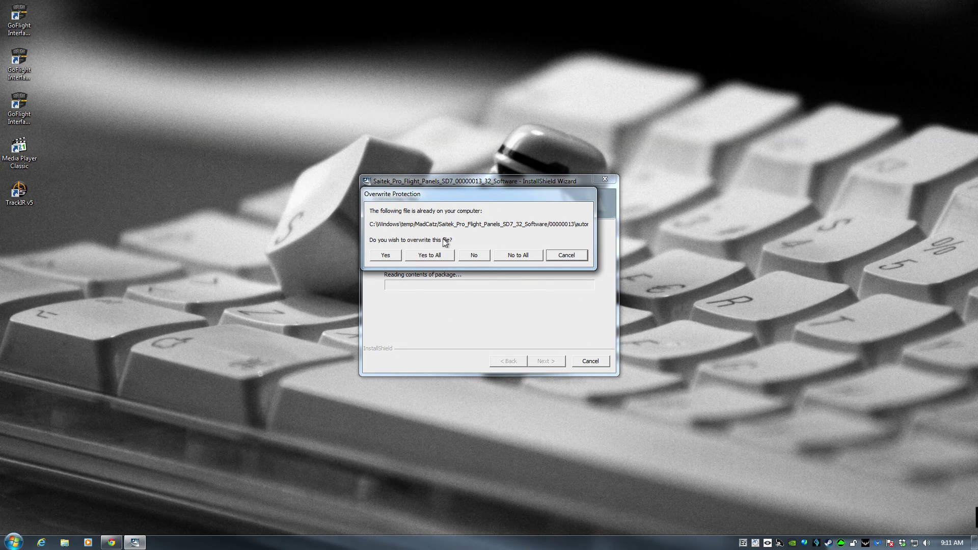
# - Overwrite existing files with Yes to All, accept the disclaimer and finish the setup
pyautogui.click(429, 255)
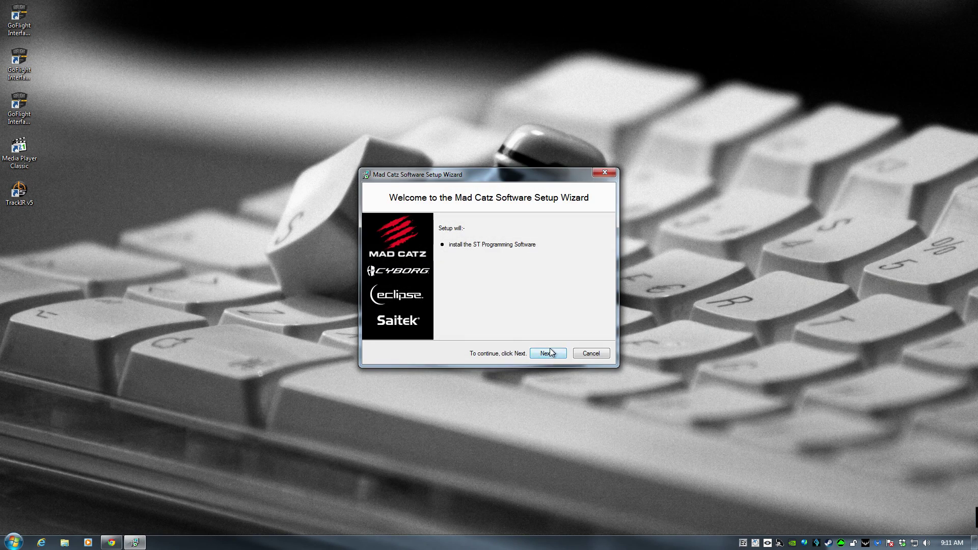
pyautogui.click(548, 355)
pyautogui.click(465, 331)
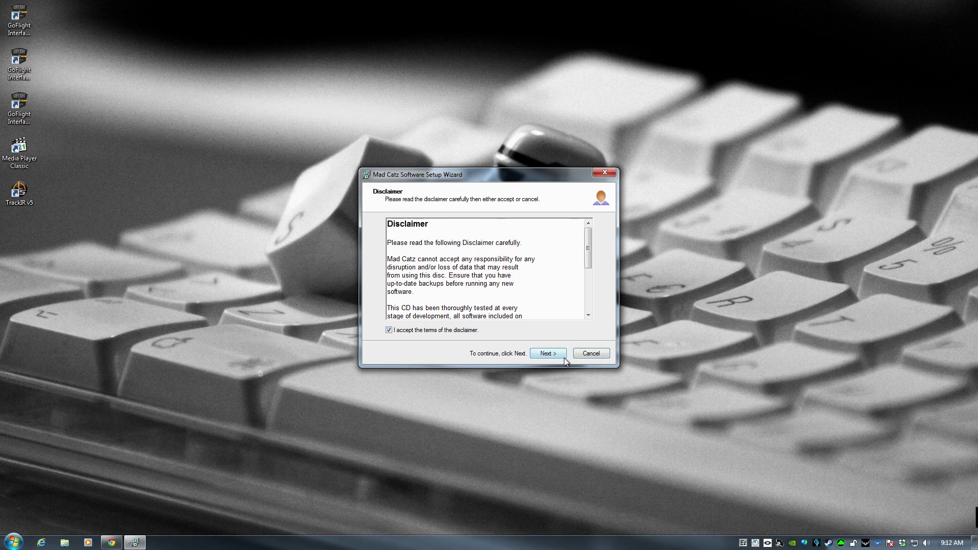
pyautogui.click(563, 355)
pyautogui.click(564, 358)
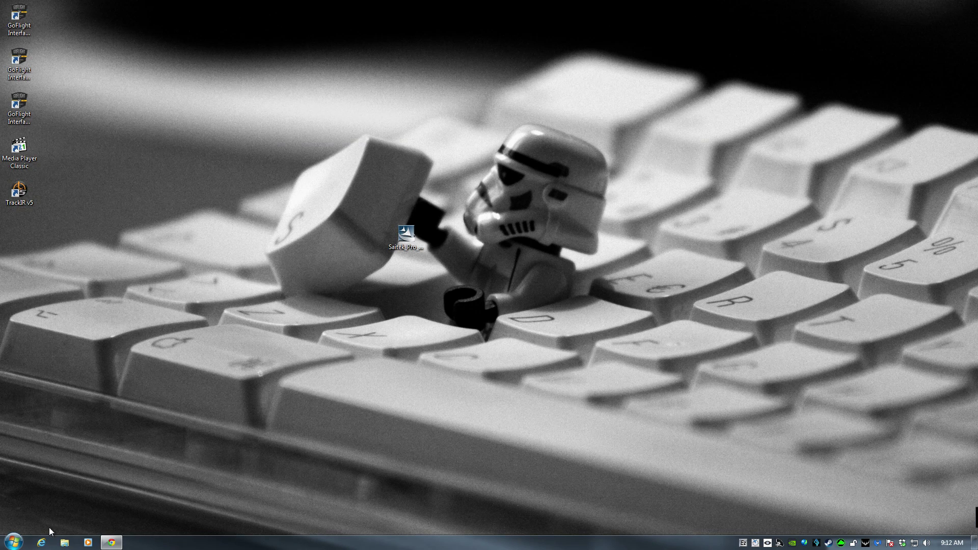
pyautogui.click(64, 542)
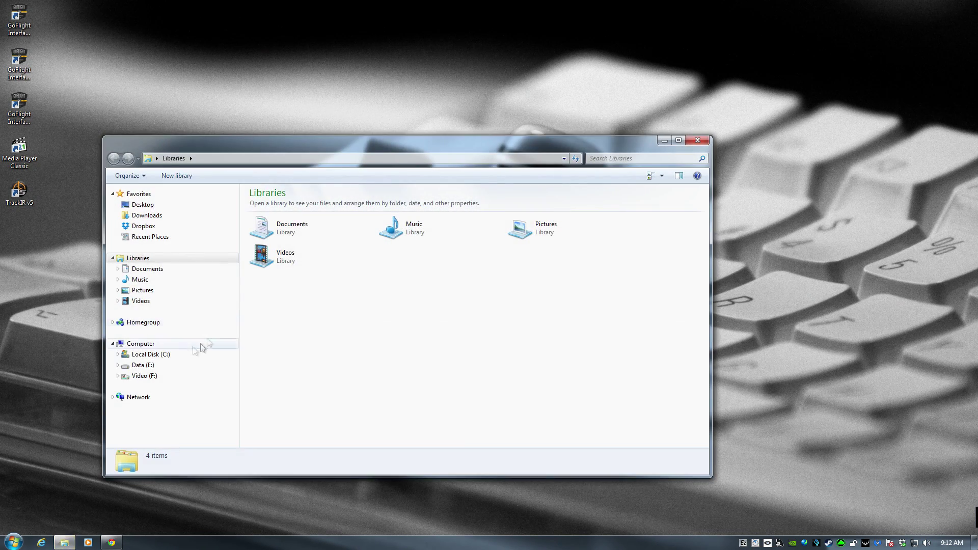
# - Browse to C:\Program Files (x86)\Saitek\Pro Flight Panels and launch the Multi Panel tester
pyautogui.click(176, 352)
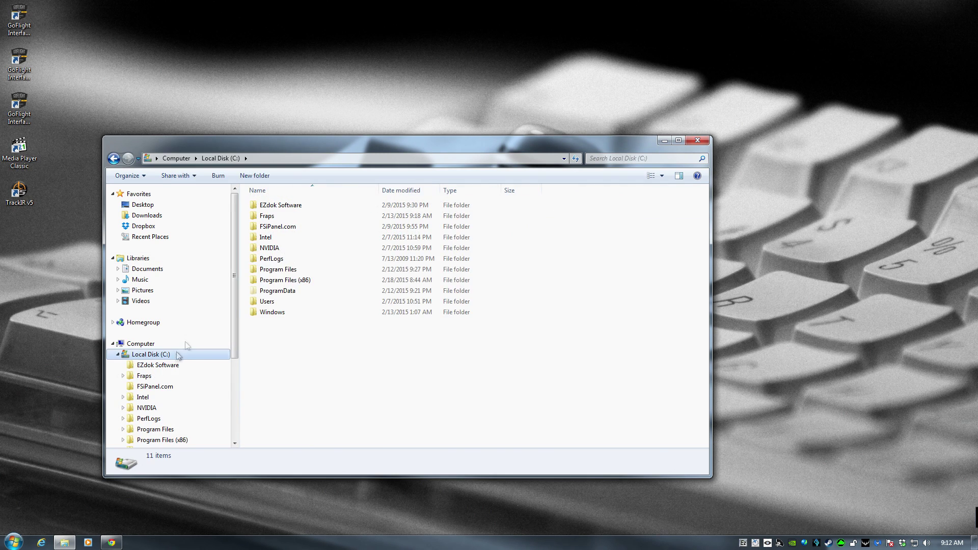
pyautogui.click(313, 280)
pyautogui.doubleClick(313, 279)
pyautogui.scroll(-5, 305, 280)
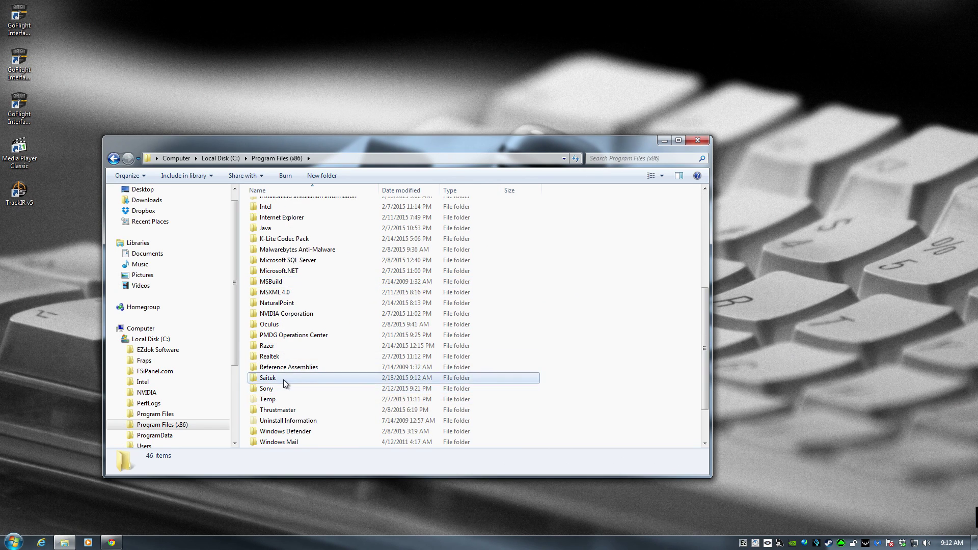
pyautogui.doubleClick(285, 380)
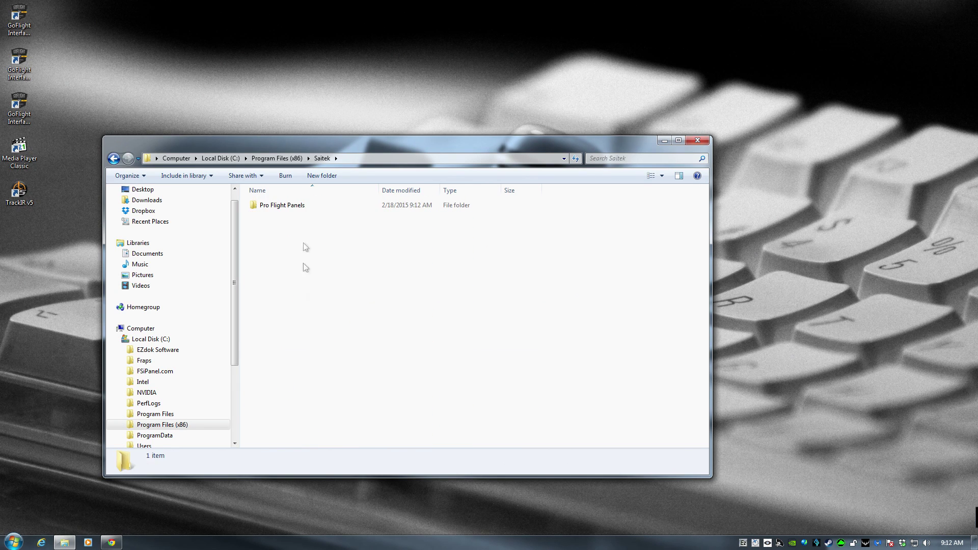
pyautogui.doubleClick(262, 206)
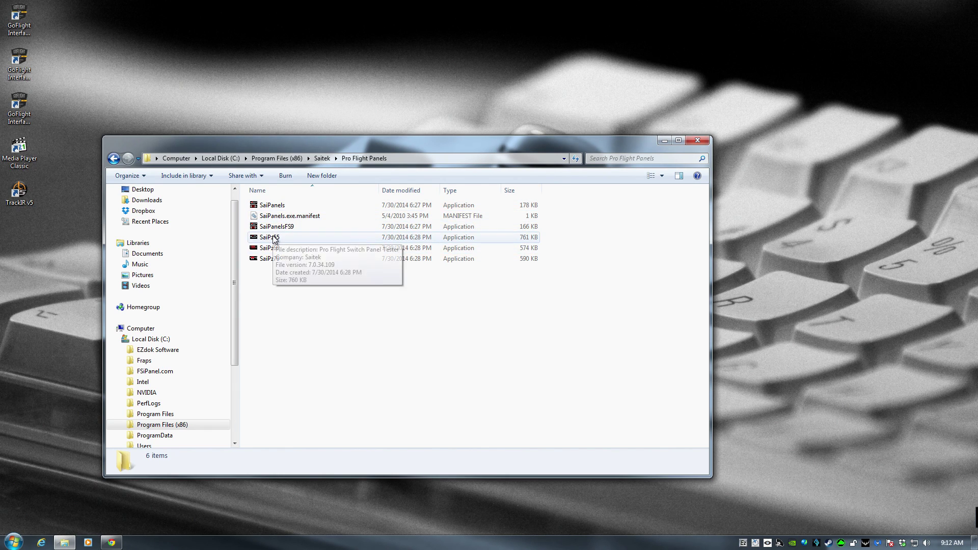
pyautogui.doubleClick(271, 257)
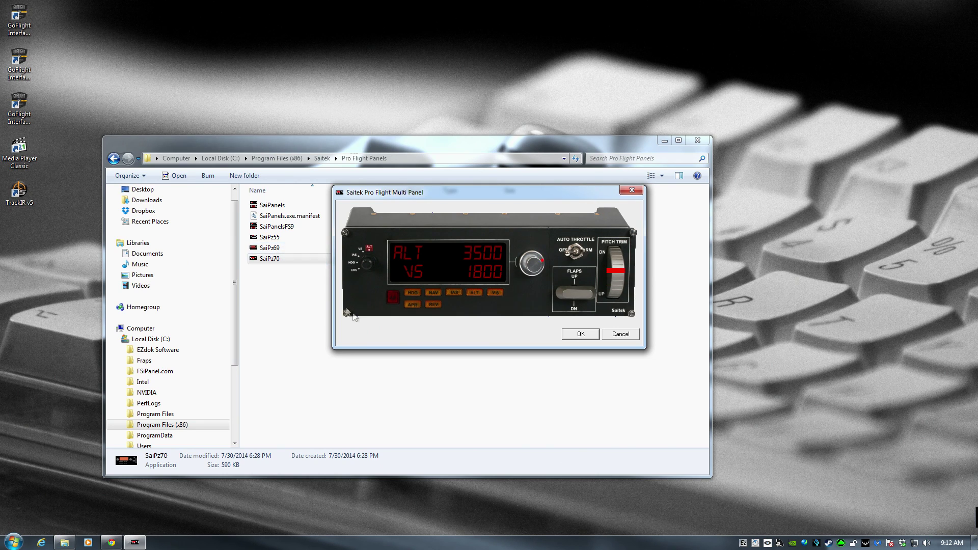
pyautogui.click(582, 335)
pyautogui.doubleClick(296, 248)
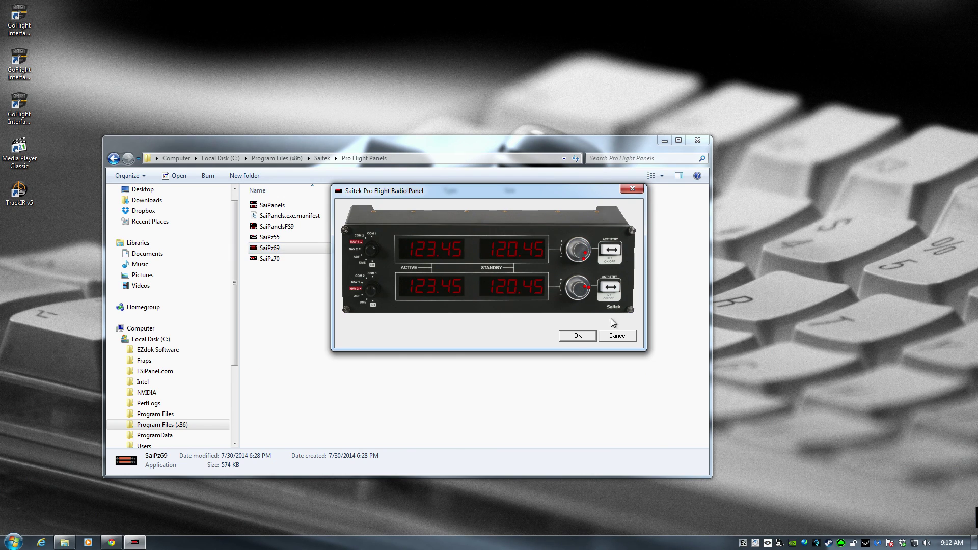
pyautogui.click(576, 335)
pyautogui.doubleClick(283, 237)
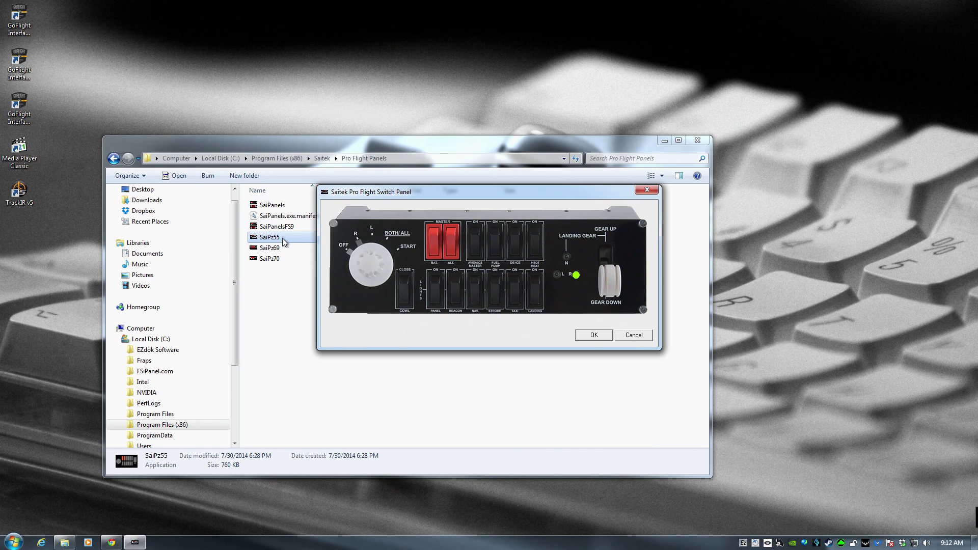
pyautogui.click(592, 335)
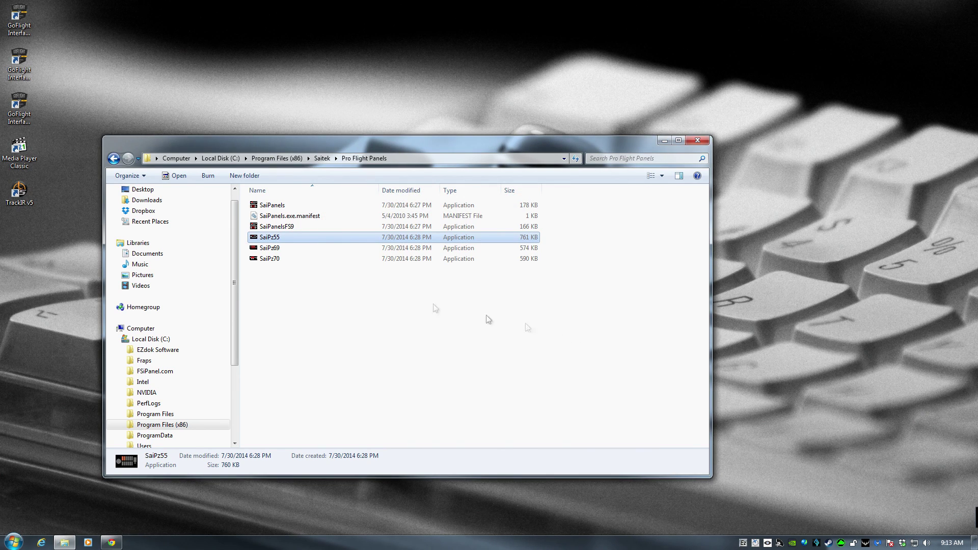
pyautogui.click(271, 206)
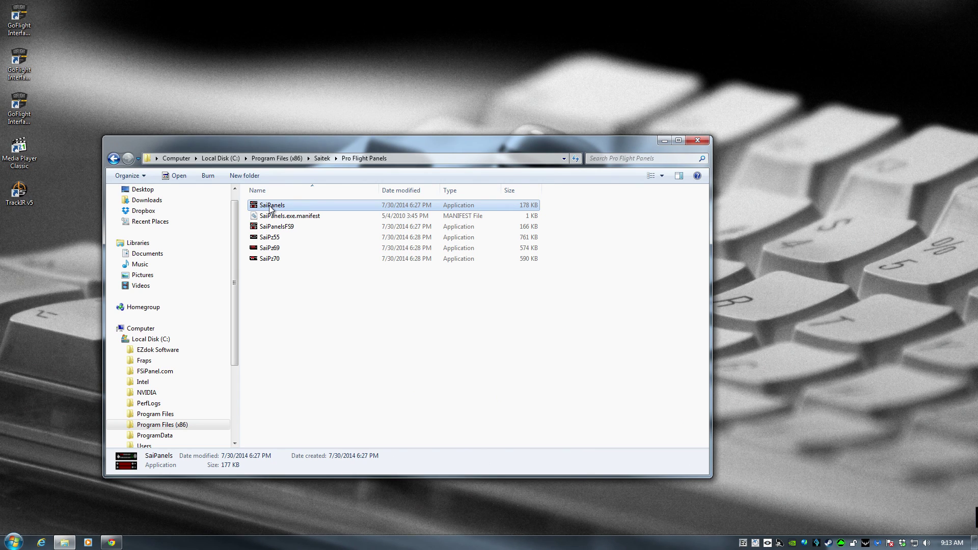
pyautogui.doubleClick(269, 207)
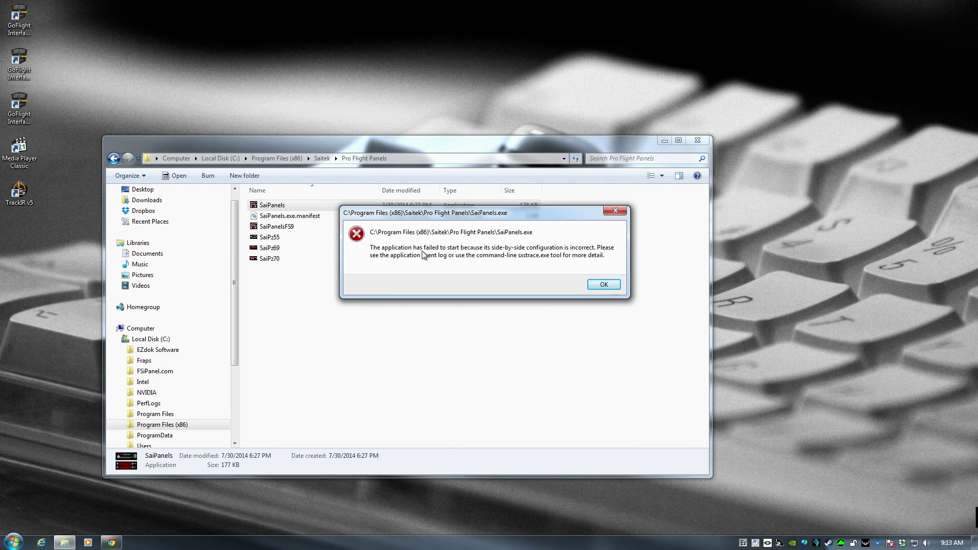
pyautogui.click(604, 285)
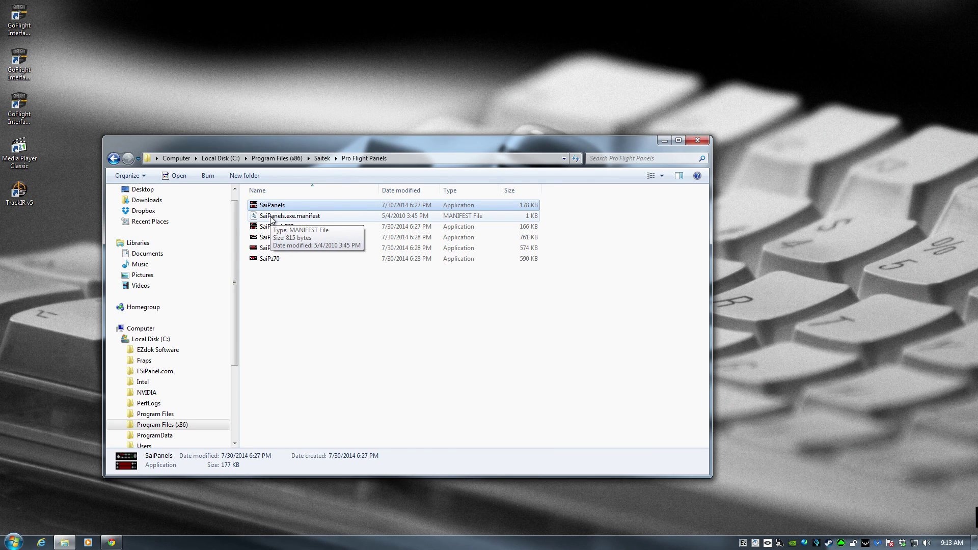
# - Rename SaiPanels.exe.manifest to SaiPanels.exe.manifest.OLD, confirming the extension change
pyautogui.click(273, 216)
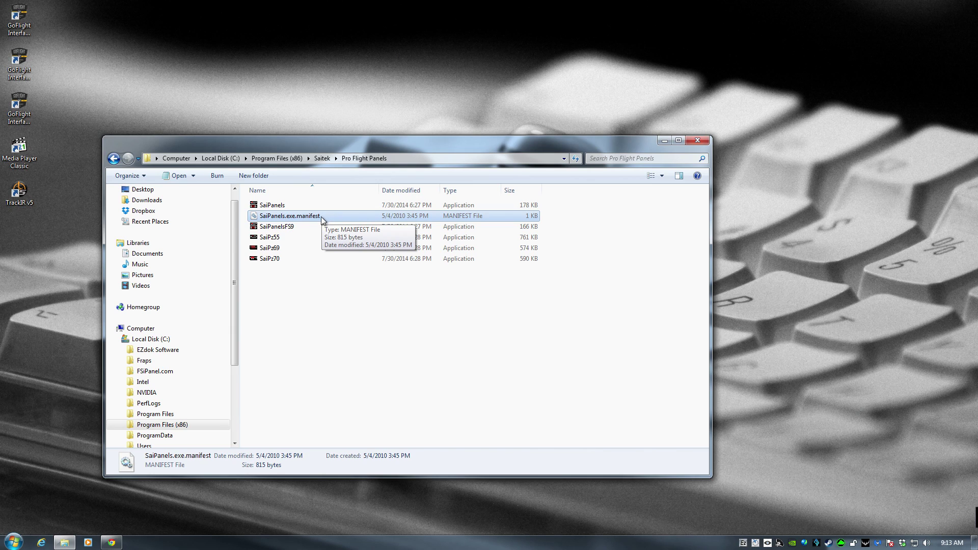
pyautogui.click(321, 216)
pyautogui.click(326, 216)
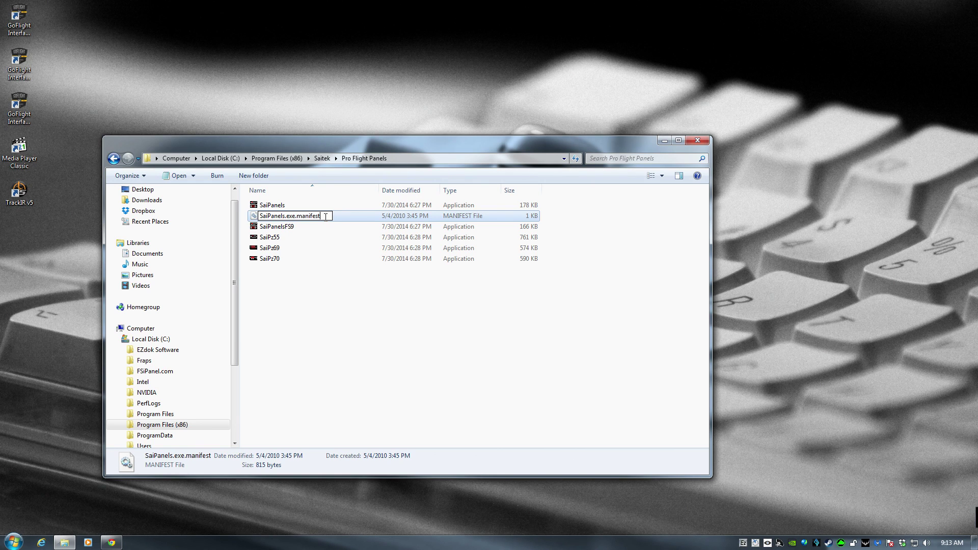
pyautogui.write('.OLD')
pyautogui.press('Return')
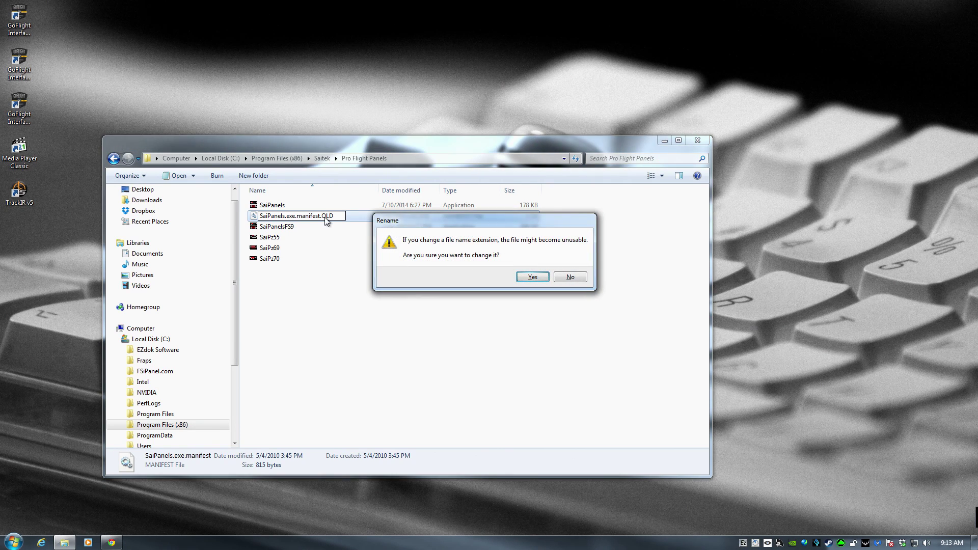
pyautogui.click(543, 276)
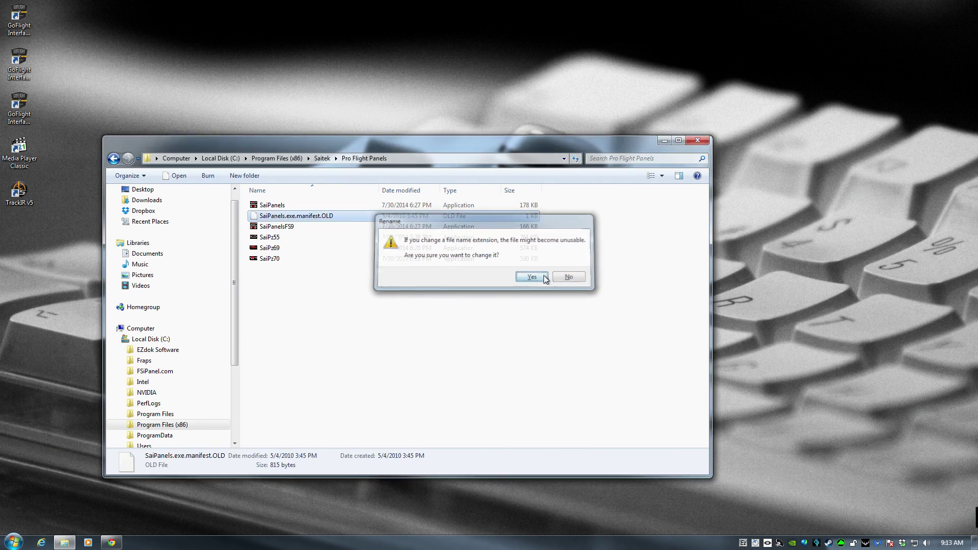
pyautogui.click(284, 206)
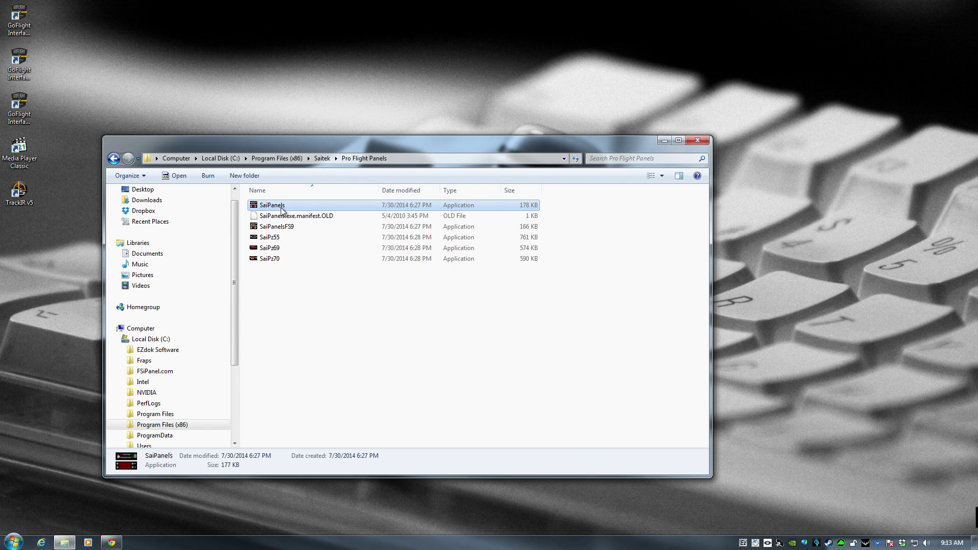
# - Use the address bar's root breadcrumb to reach the user profile folder and select AppData
pyautogui.moveTo(283, 209)
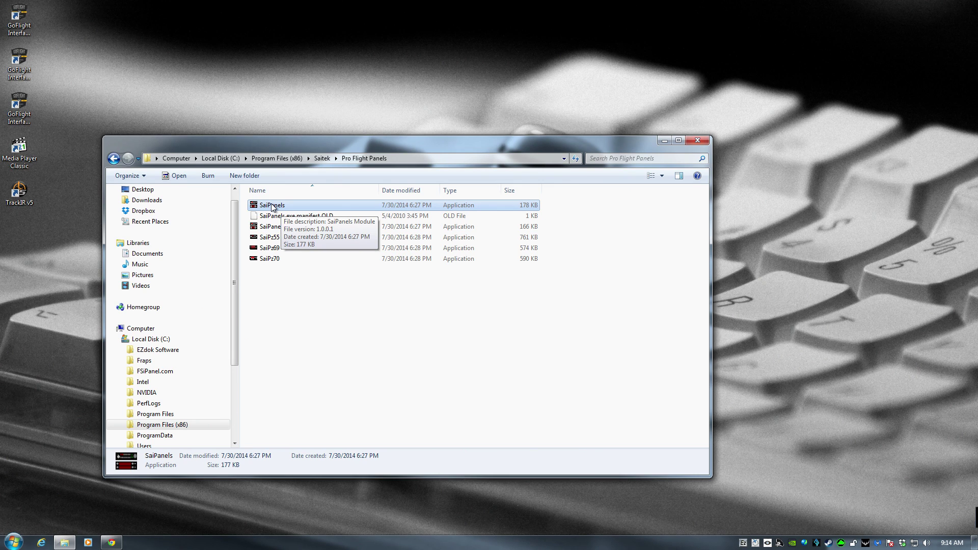
pyautogui.click(421, 157)
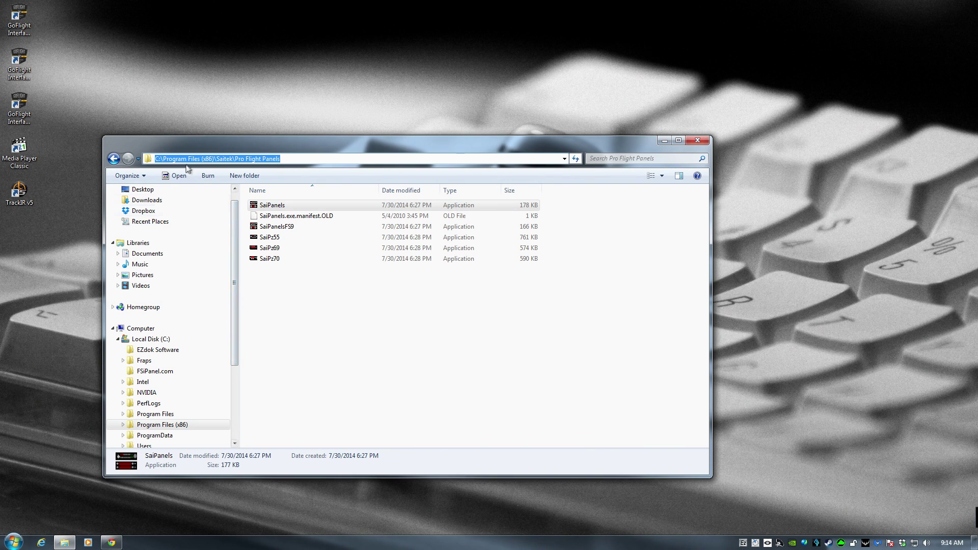
pyautogui.click(320, 161)
pyautogui.click(292, 339)
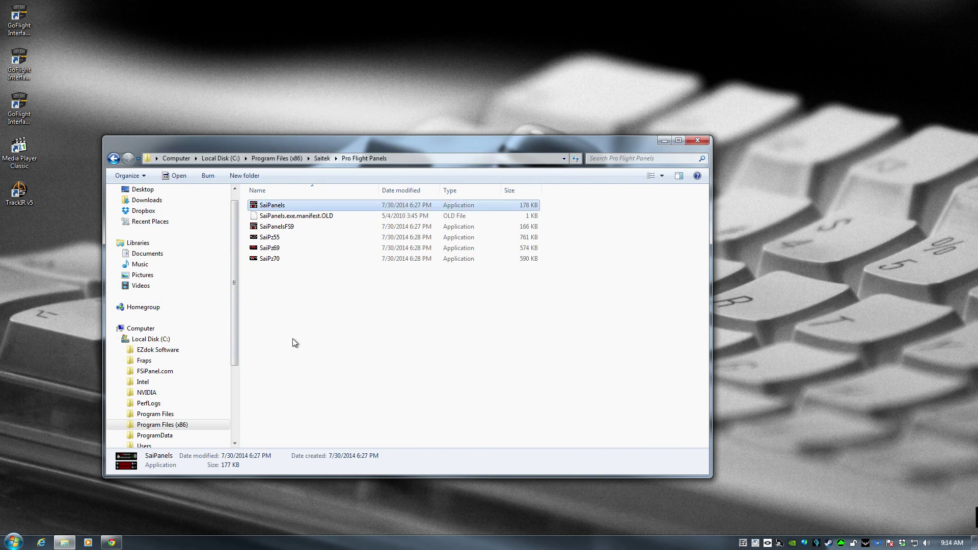
pyautogui.click(158, 159)
pyautogui.click(172, 207)
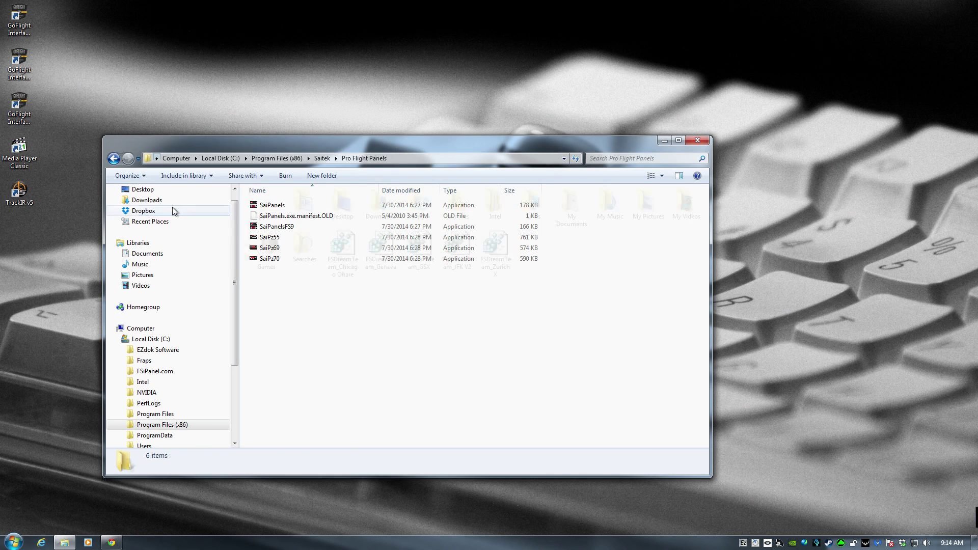
pyautogui.click(264, 210)
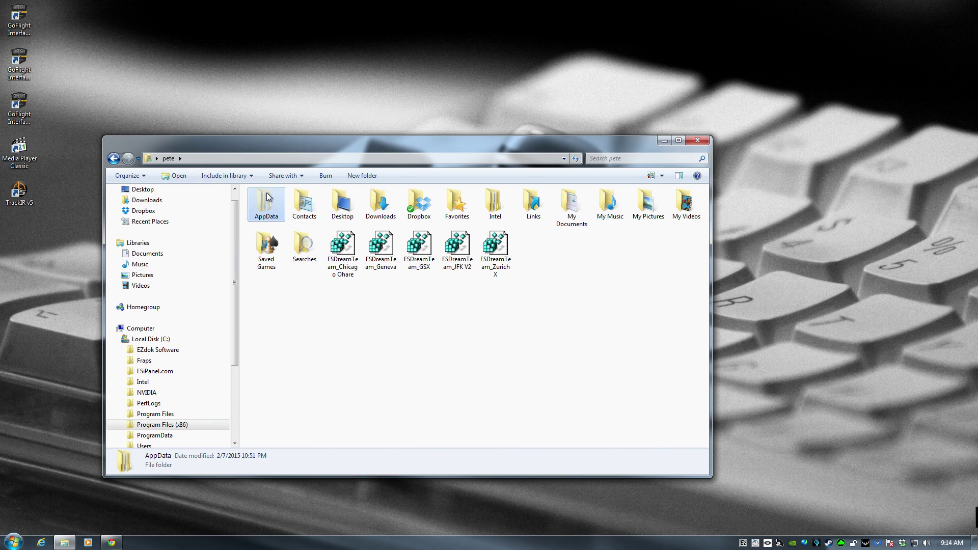
# - Search 'HIDDEN' from Start and set Folder Options to show hidden files, folders and drives
pyautogui.press('super')
pyautogui.write('HIDDEN')
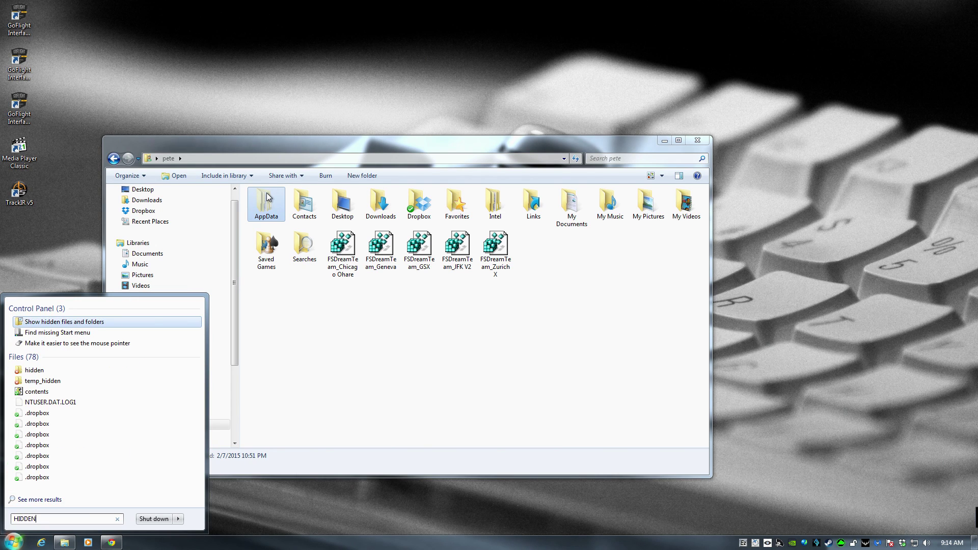
pyautogui.click(56, 322)
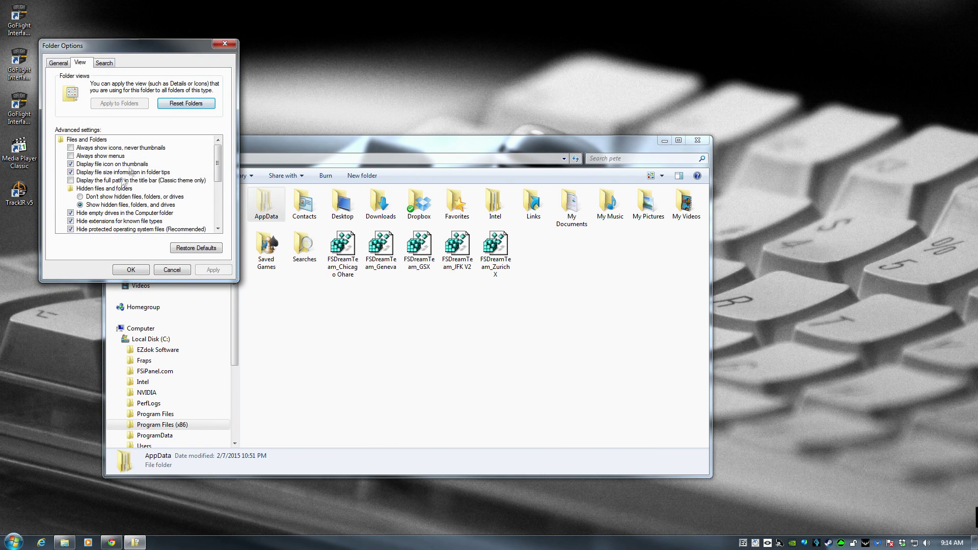
pyautogui.click(80, 190)
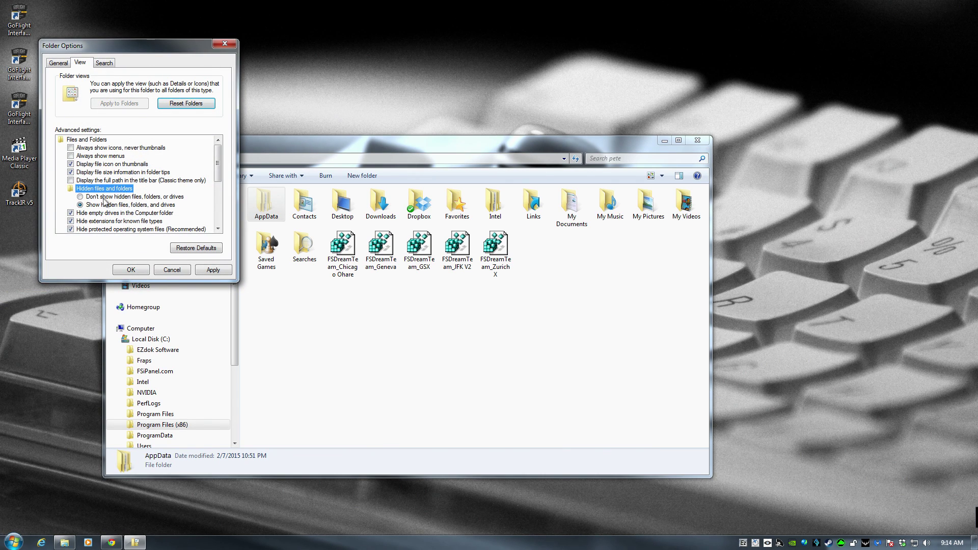
pyautogui.click(98, 206)
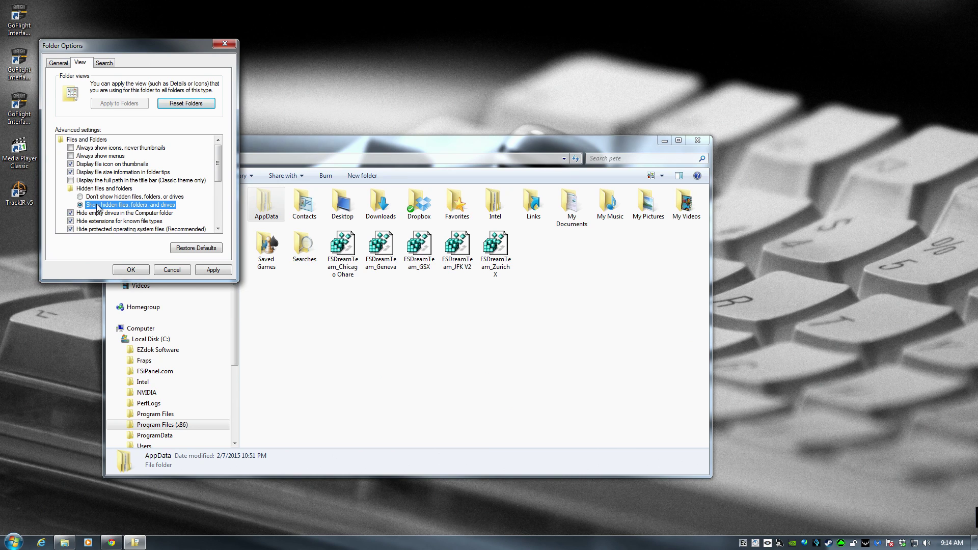
pyautogui.click(131, 270)
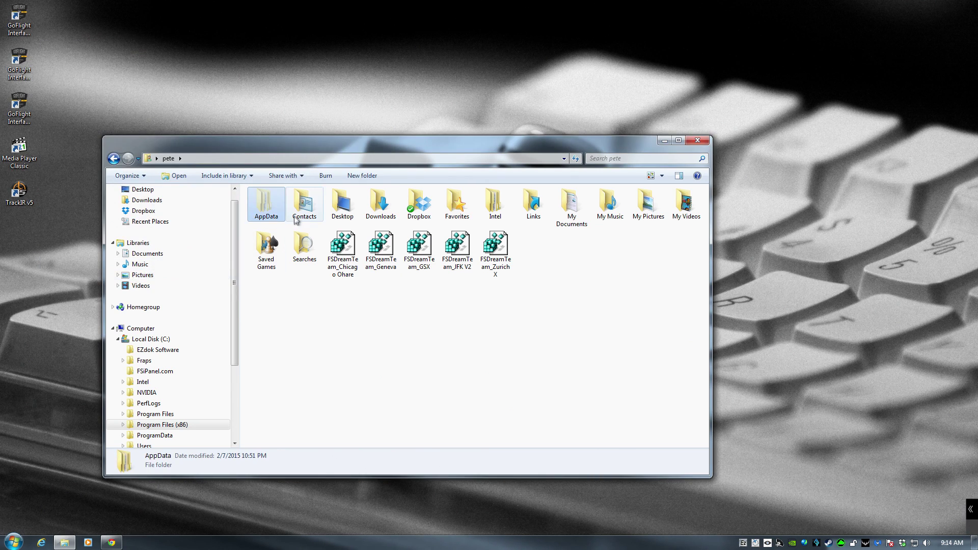
# - Open AppData\Roaming\Microsoft\FSX and select the exe XML file
pyautogui.doubleClick(265, 208)
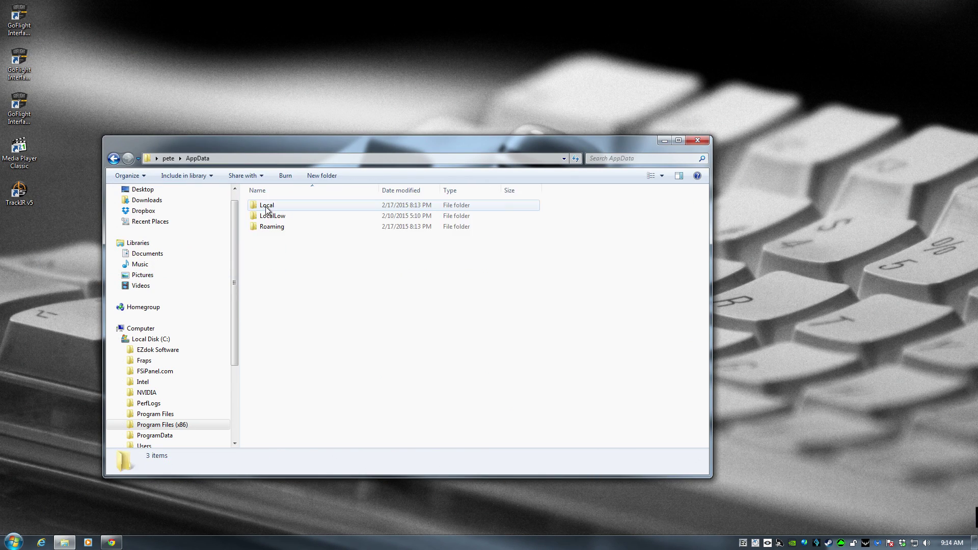
pyautogui.doubleClick(266, 226)
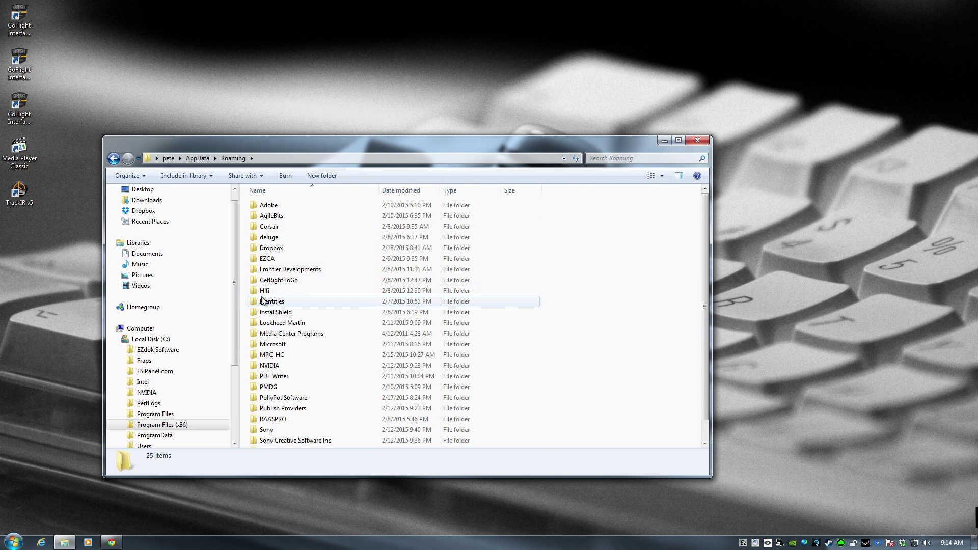
pyautogui.doubleClick(270, 345)
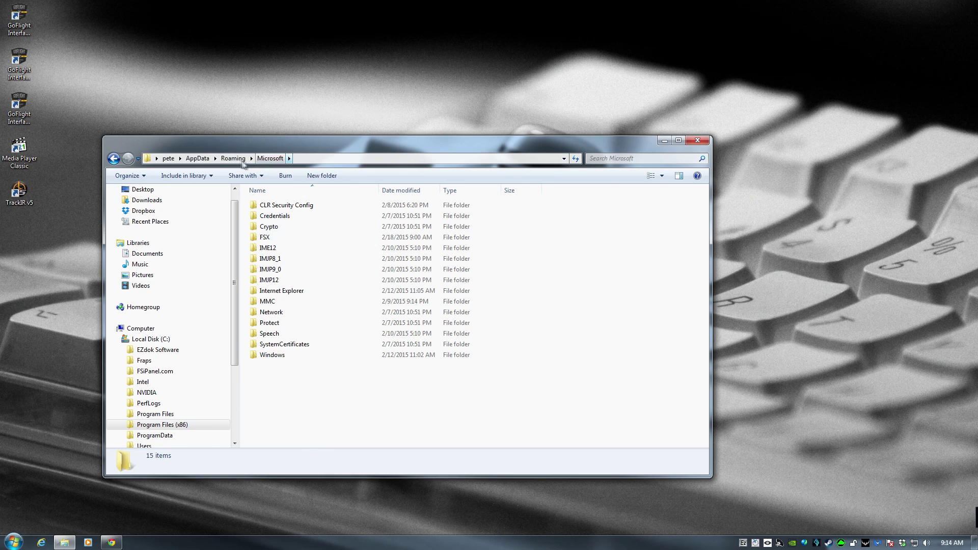
pyautogui.click(262, 239)
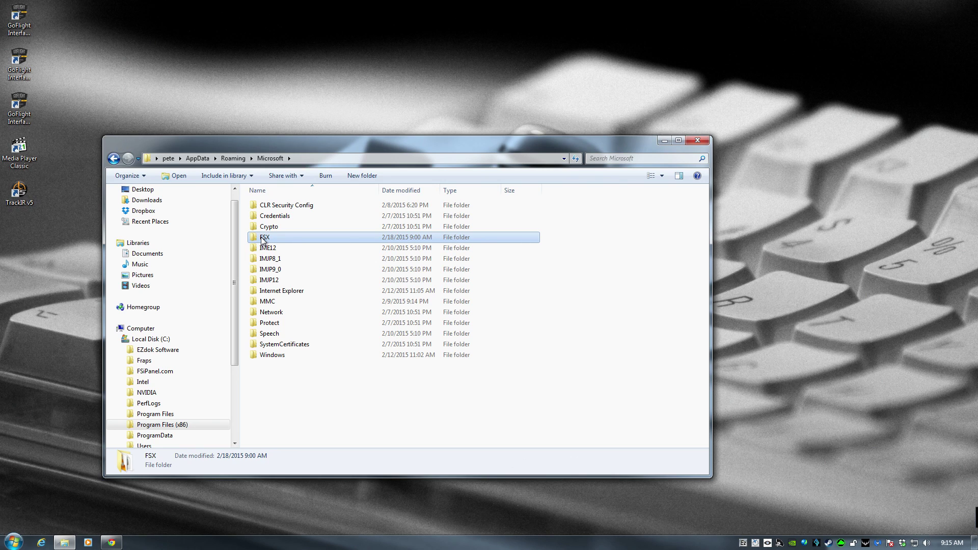
pyautogui.moveTo(262, 240)
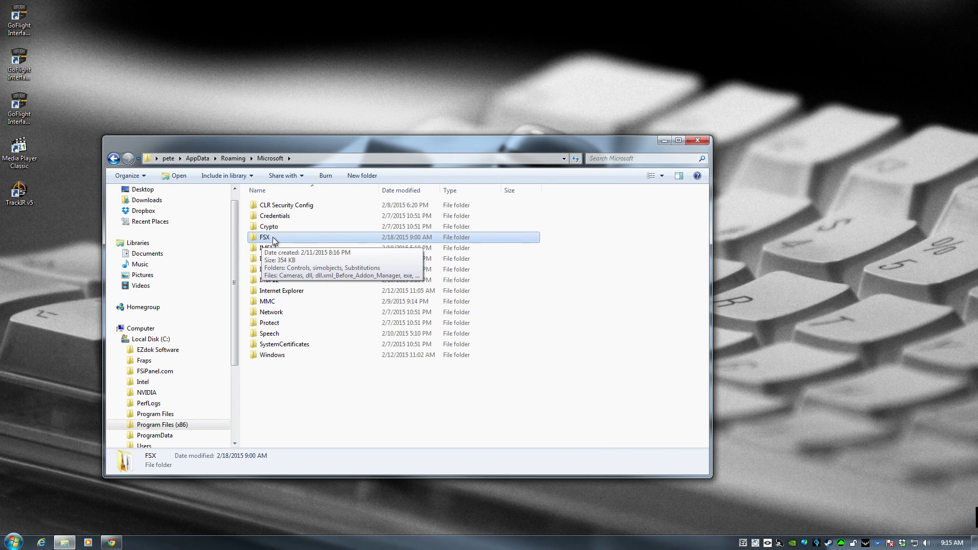
pyautogui.doubleClick(275, 238)
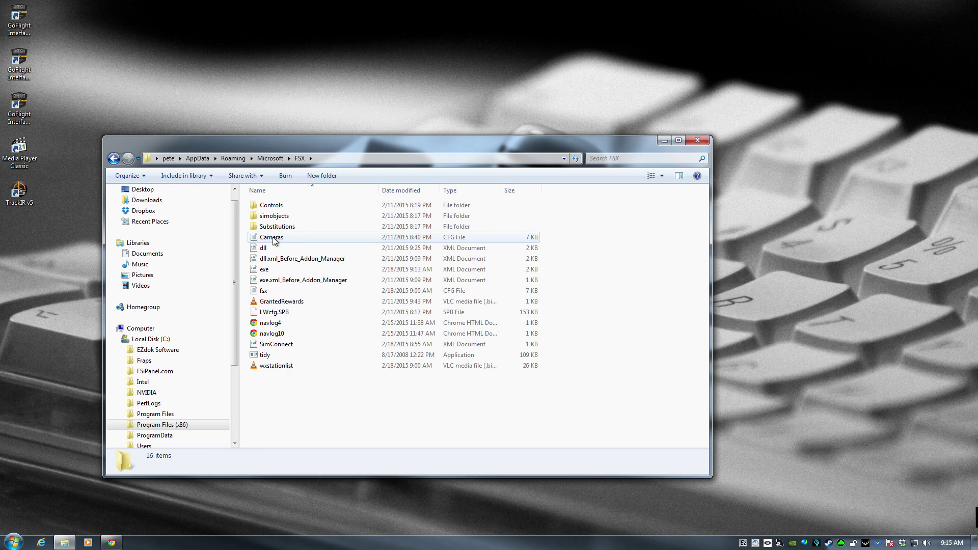
pyautogui.click(276, 273)
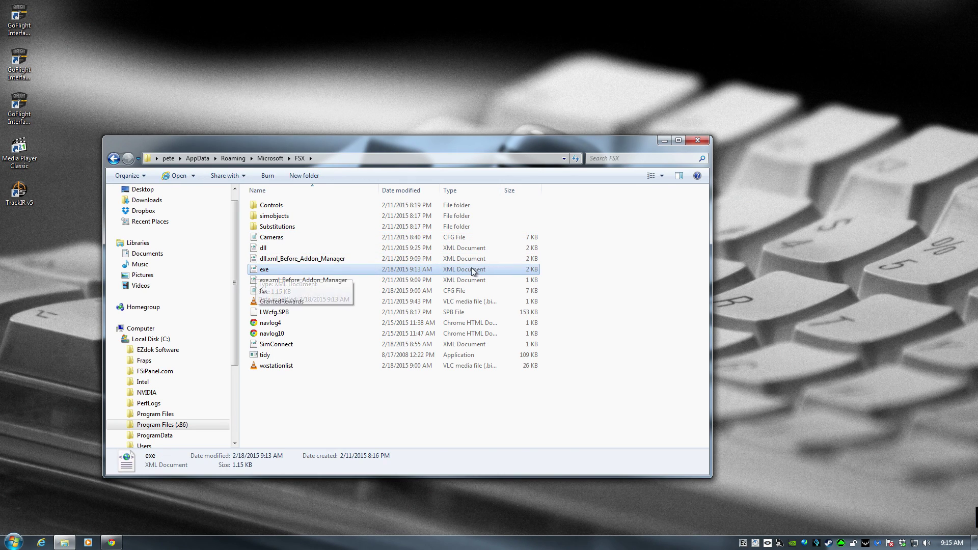
# - Open the FSX exe.xml in Notepad using Edit from its context menu
pyautogui.rightClick(367, 275)
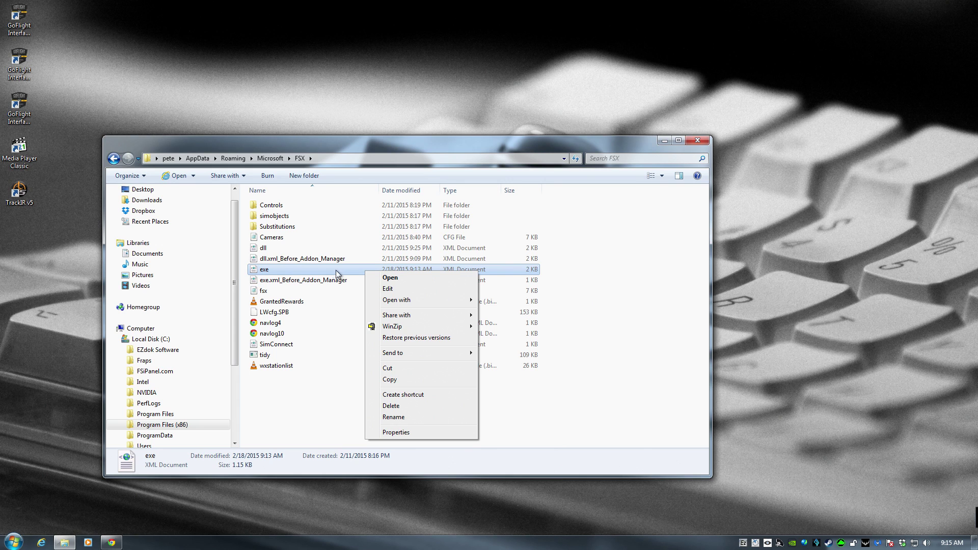
pyautogui.click(385, 289)
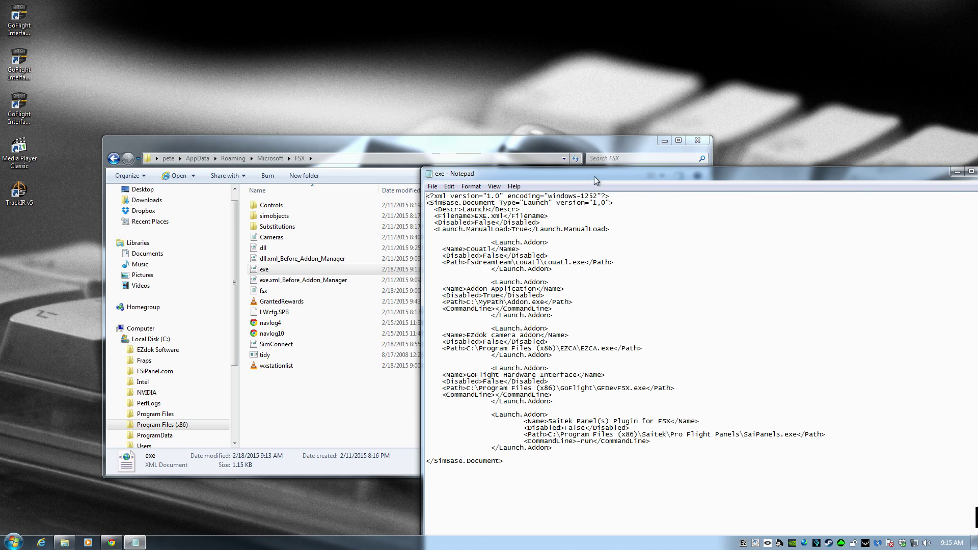
# - Delete the existing Saitek Launch.Addon block from exe.xml
pyautogui.moveTo(597, 176); pyautogui.dragTo(416, 41)
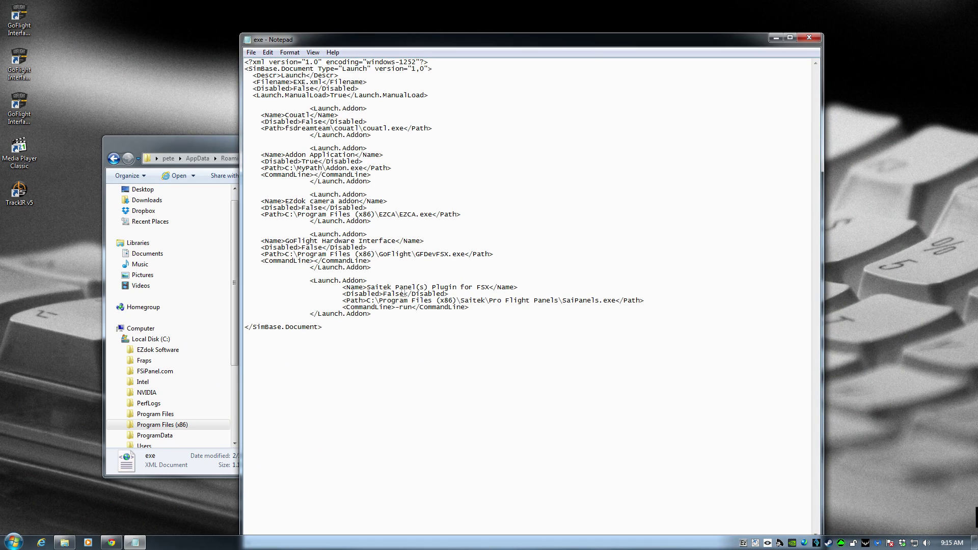
pyautogui.moveTo(294, 275); pyautogui.dragTo(487, 312)
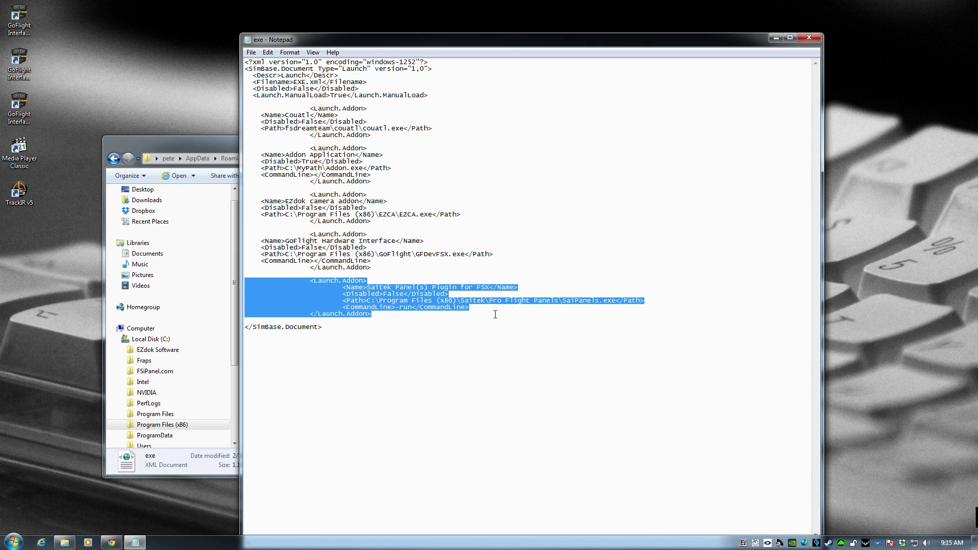
pyautogui.press('Delete')
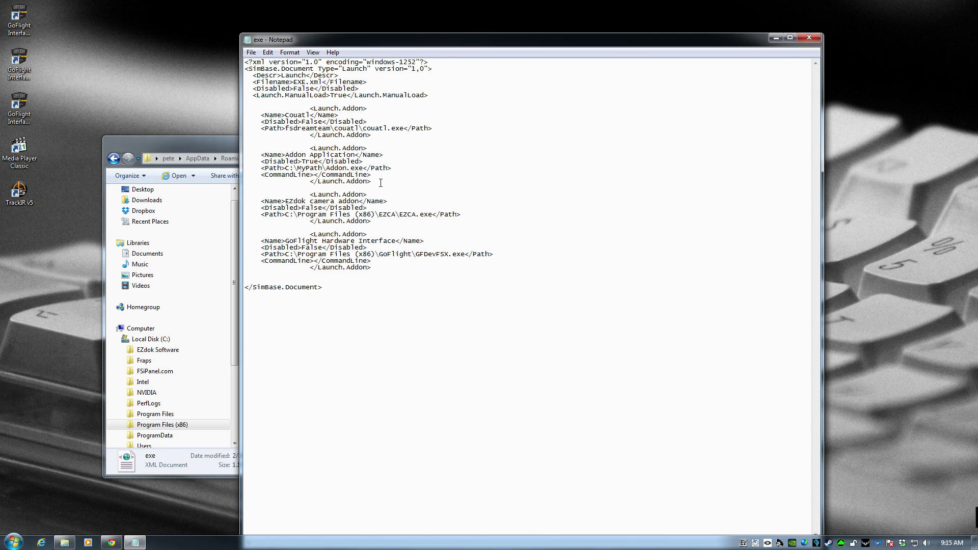
# - Paste a copy of the Addon Application block above the closing SimBase.Document tag
pyautogui.moveTo(377, 183); pyautogui.dragTo(249, 150)
pyautogui.hotkey('ctrl', 'c')
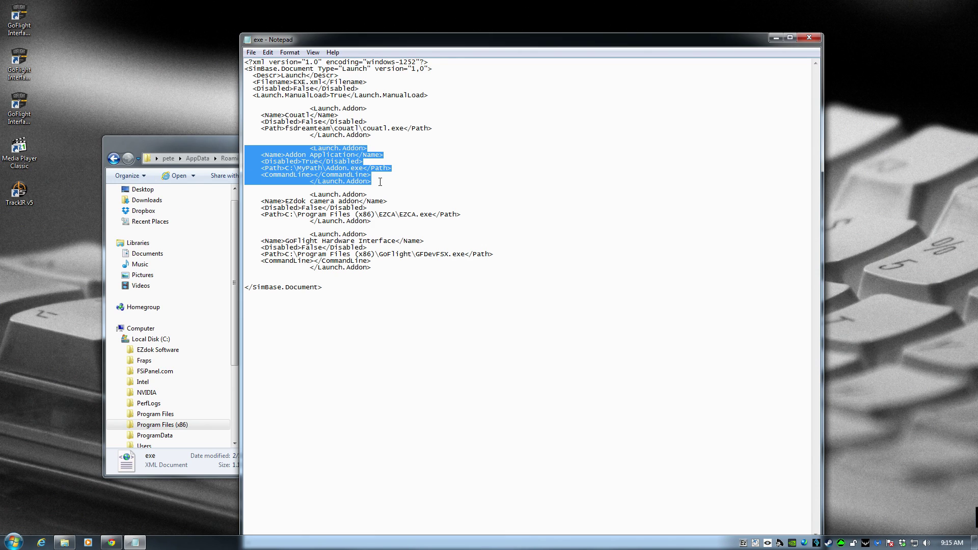
pyautogui.click(266, 276)
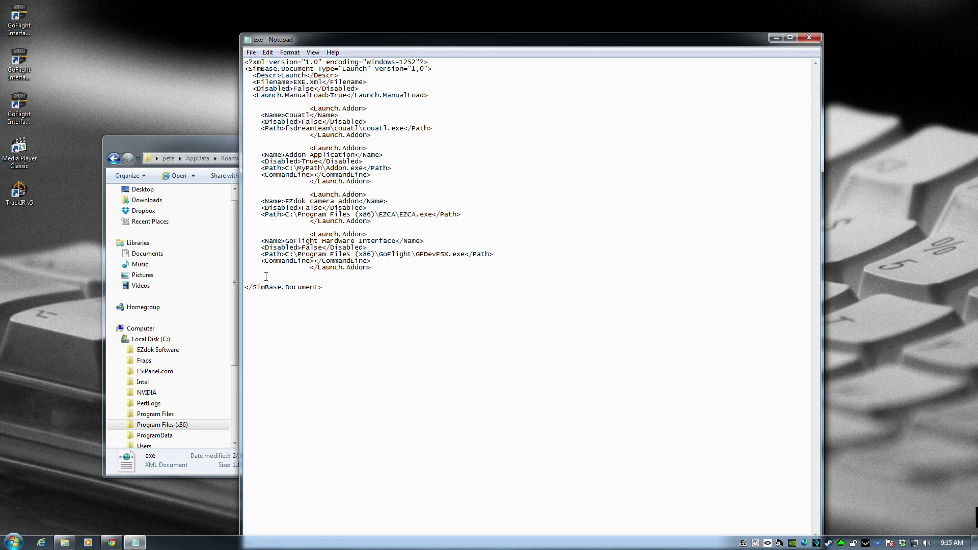
pyautogui.press('Return')
pyautogui.press('Return')
pyautogui.hotkey('ctrl', 'v')
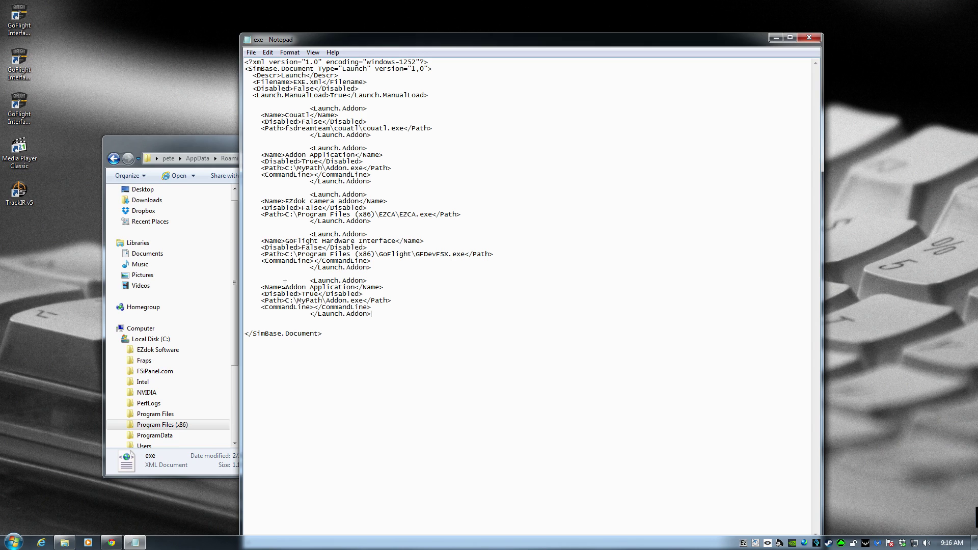
# - Rename the copied block's Addon Application name to 'Saitek Panels'
pyautogui.moveTo(285, 284); pyautogui.dragTo(356, 284)
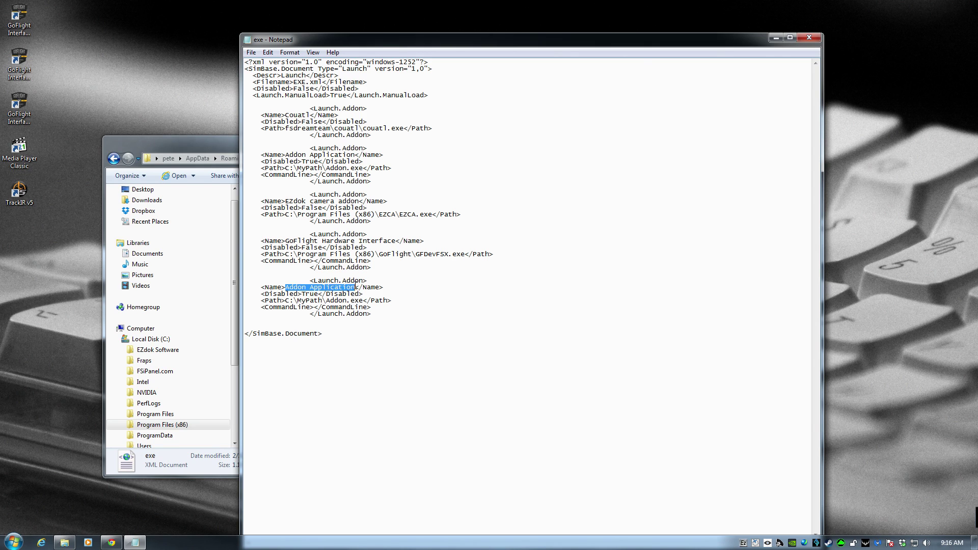
pyautogui.write('SAITEK p')
pyautogui.press('BackSpace')
pyautogui.press('BackSpace')
pyautogui.press('BackSpace')
pyautogui.press('BackSpace')
pyautogui.press('BackSpace')
pyautogui.press('BackSpace')
pyautogui.press('BackSpace')
pyautogui.press('BackSpace')
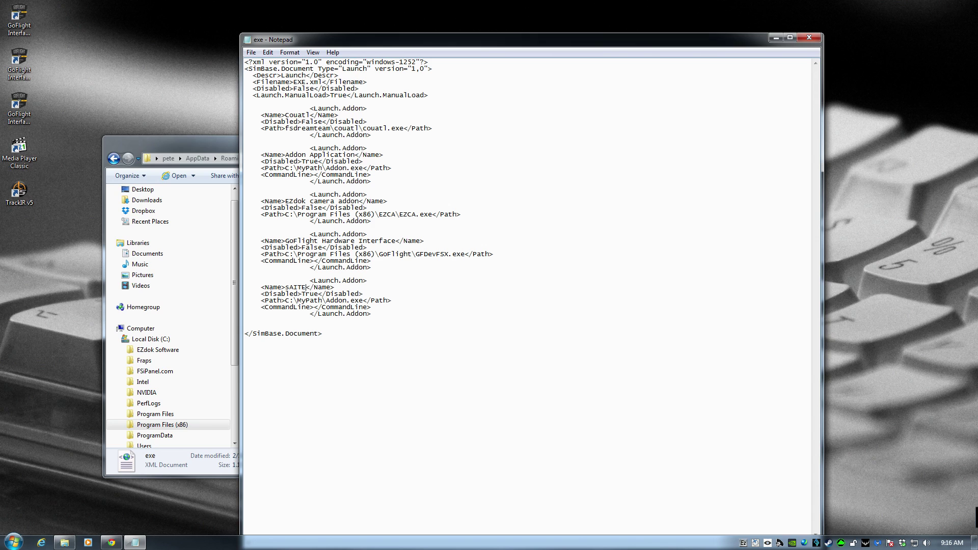
pyautogui.write('saitek')
pyautogui.press('BackSpace')
pyautogui.press('BackSpace')
pyautogui.press('BackSpace')
pyautogui.press('BackSpace')
pyautogui.press('BackSpace')
pyautogui.press('BackSpace')
pyautogui.press('BackSpace')
pyautogui.write('Saitek Panels')
# - Change the block's Disabled value from True to False and select the C:\MyPath\ path part
pyautogui.doubleClick(314, 293)
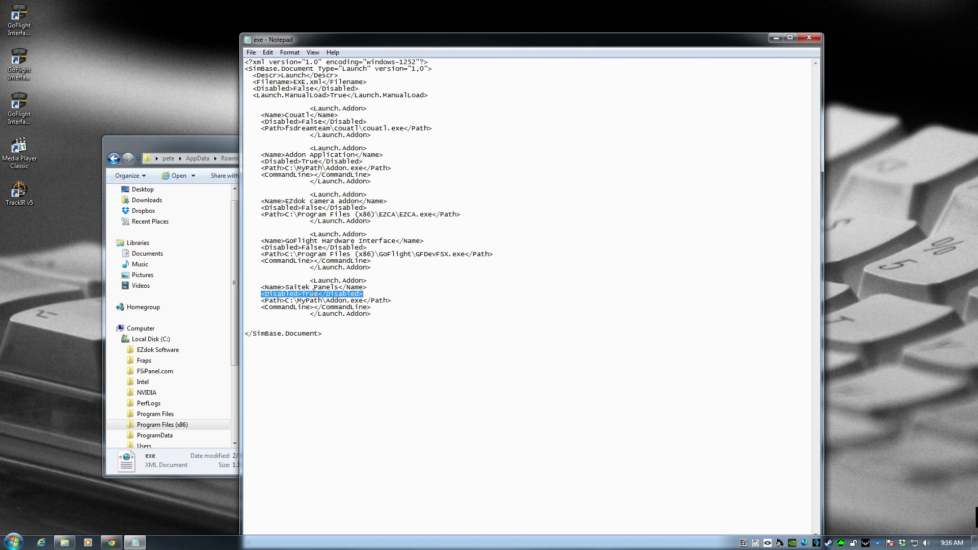
pyautogui.click(315, 293)
pyautogui.doubleClick(316, 293)
pyautogui.click(320, 295)
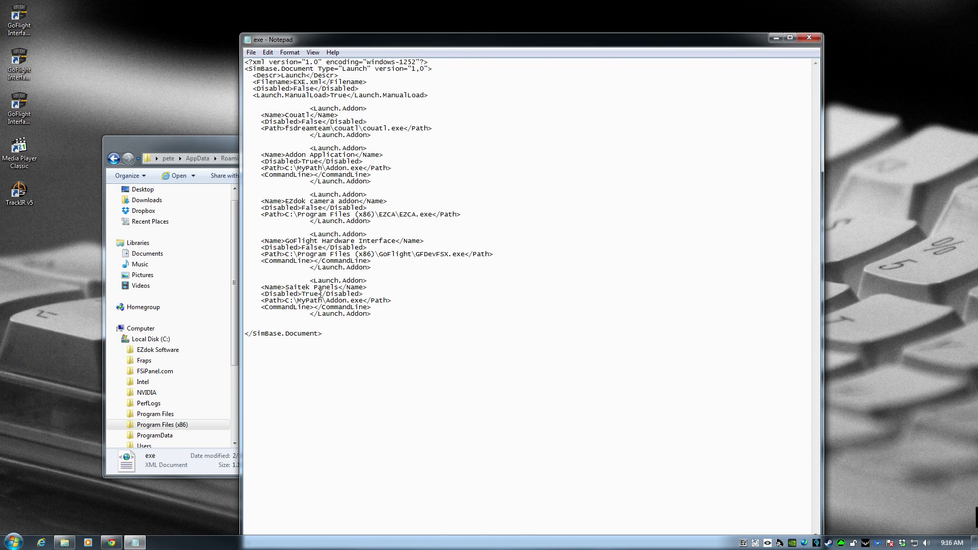
pyautogui.press('BackSpace')
pyautogui.press('BackSpace')
pyautogui.press('BackSpace')
pyautogui.press('BackSpace')
pyautogui.write('False')
pyautogui.moveTo(286, 300); pyautogui.dragTo(363, 300)
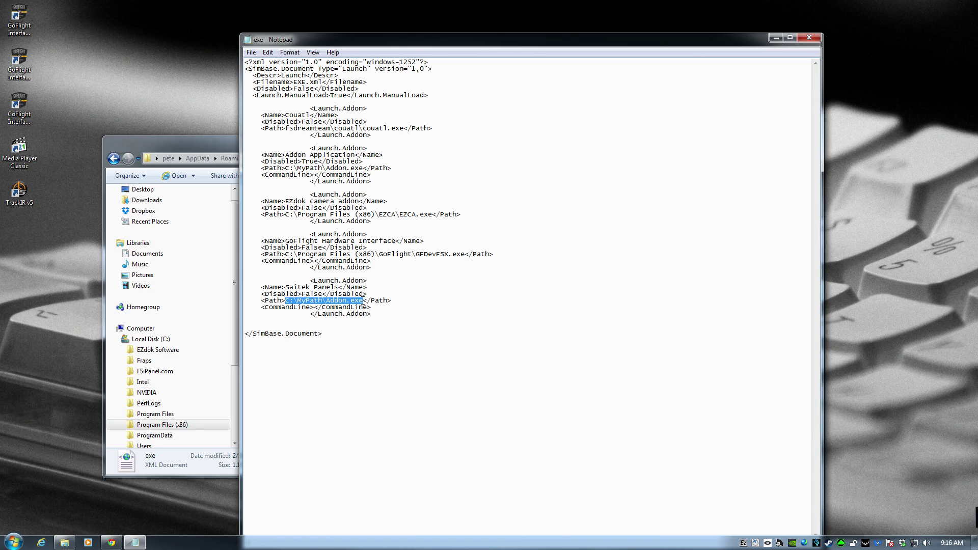
pyautogui.click(170, 145)
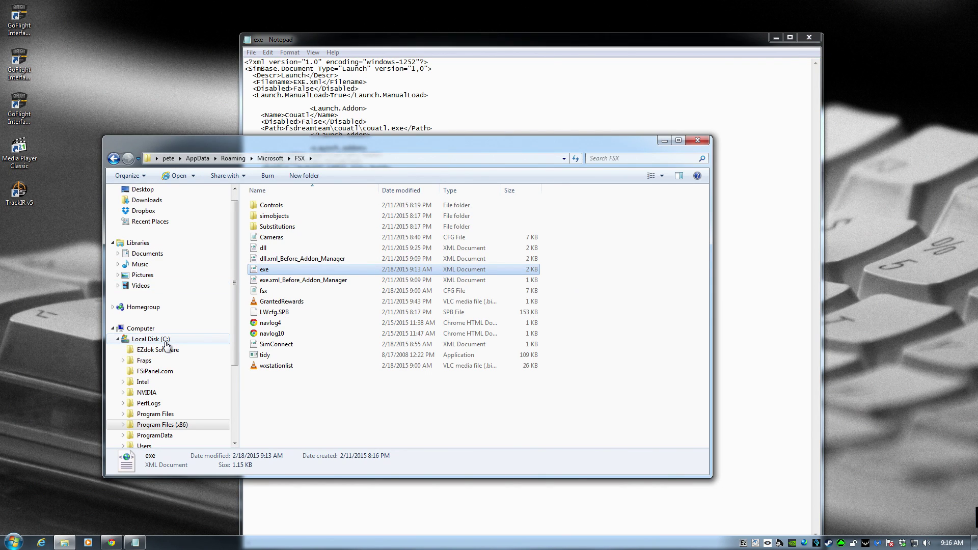
# - Select the Pro Flight Panels folder path in the address bar, then the C:\MyPath\Addon.exe placeholder in Notepad
pyautogui.click(180, 428)
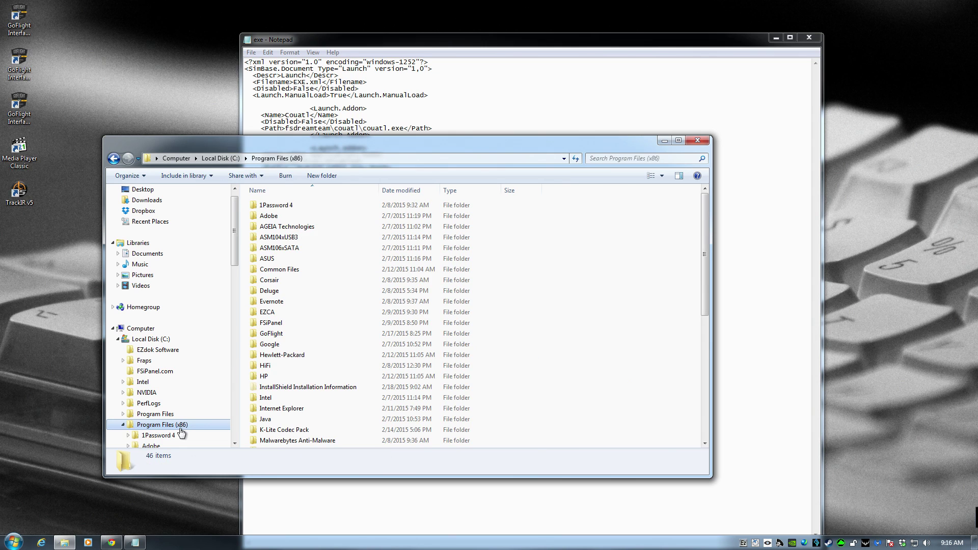
pyautogui.click(285, 372)
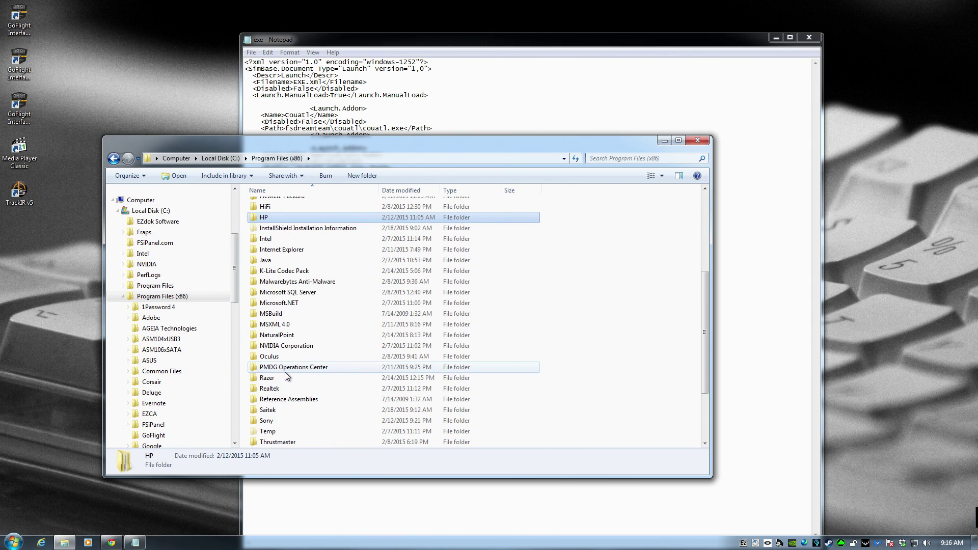
pyautogui.doubleClick(283, 409)
pyautogui.doubleClick(295, 205)
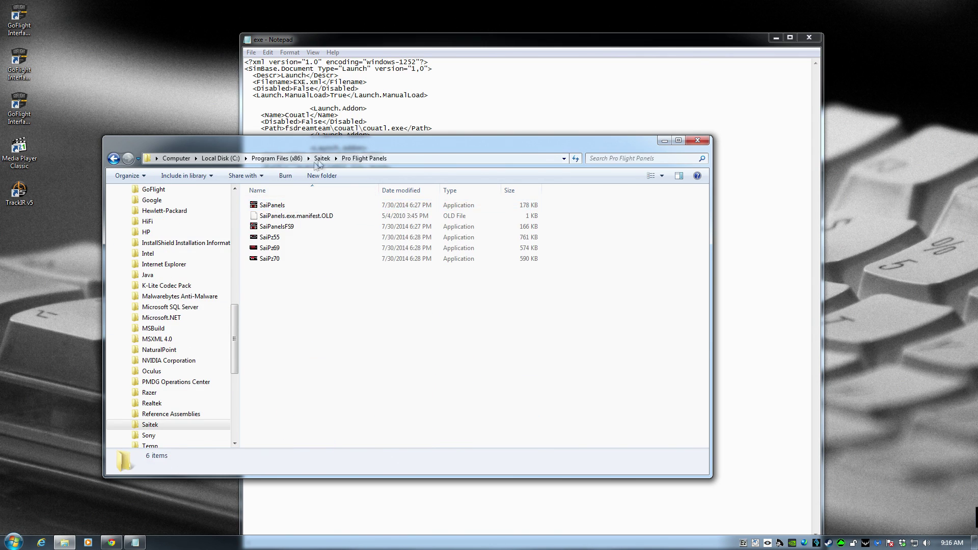
pyautogui.click(406, 158)
pyautogui.hotkey('ctrl', 'c')
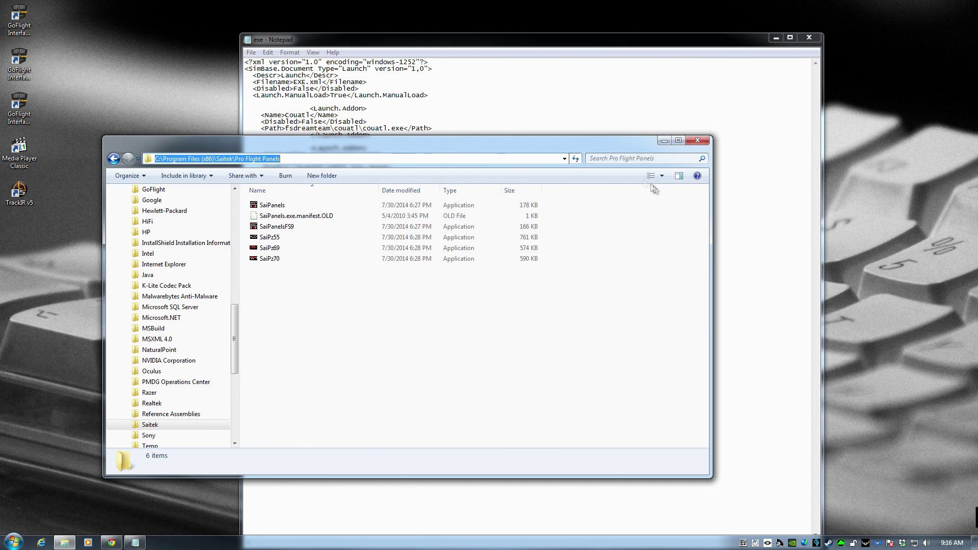
pyautogui.click(764, 214)
pyautogui.moveTo(286, 301); pyautogui.dragTo(363, 300)
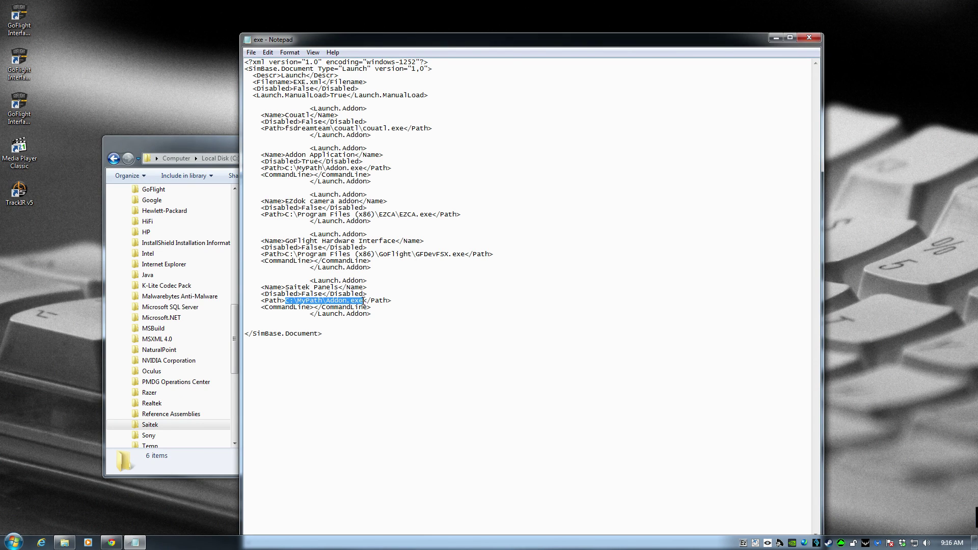
# - Set the Saitek Panels path to C:\Program Files (x86)\Saitek\Pro Flight Panels\SaiPanels.exe and copy the entry
pyautogui.hotkey('ctrl', 'v')
pyautogui.write('\\')
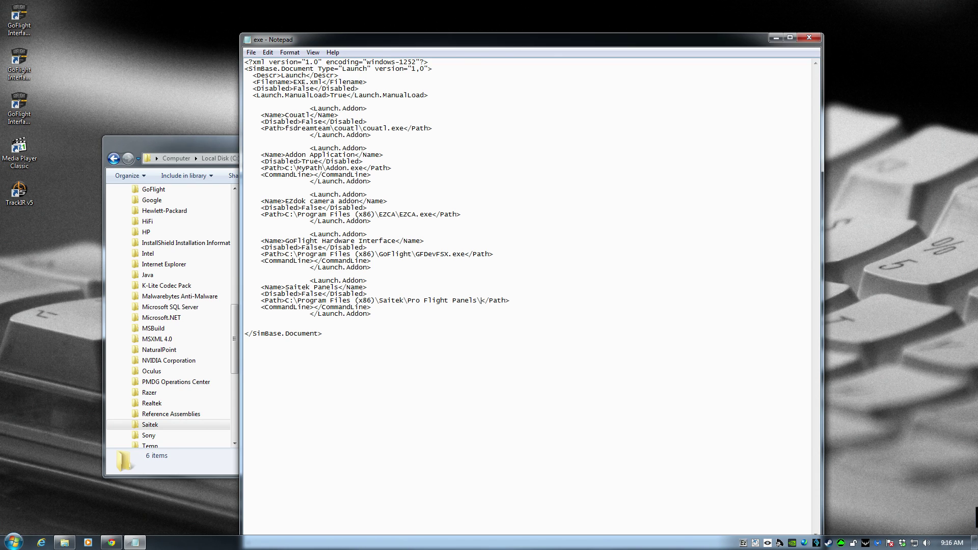
pyautogui.write('SaiPanels.exe')
pyautogui.moveTo(371, 314); pyautogui.dragTo(239, 278)
pyautogui.hotkey('ctrl', 'c')
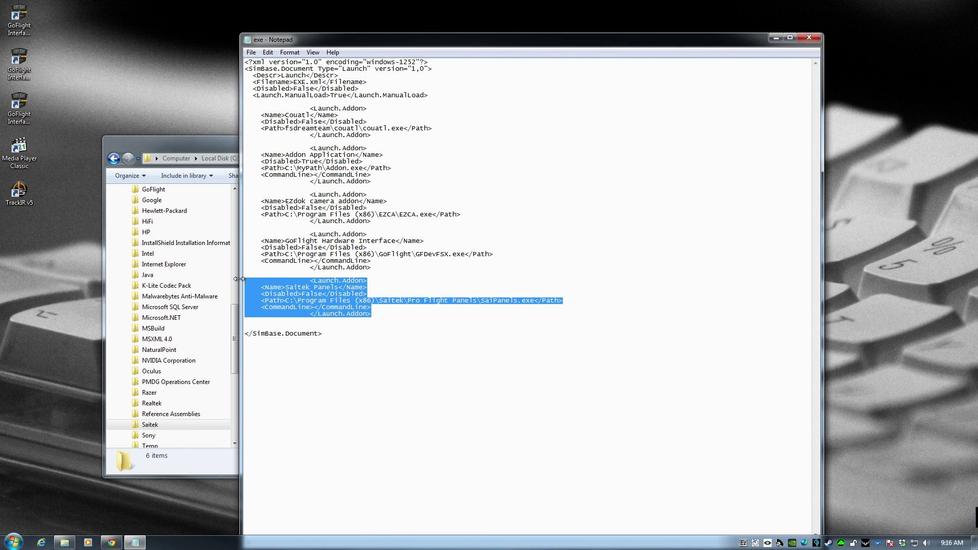
pyautogui.click(267, 52)
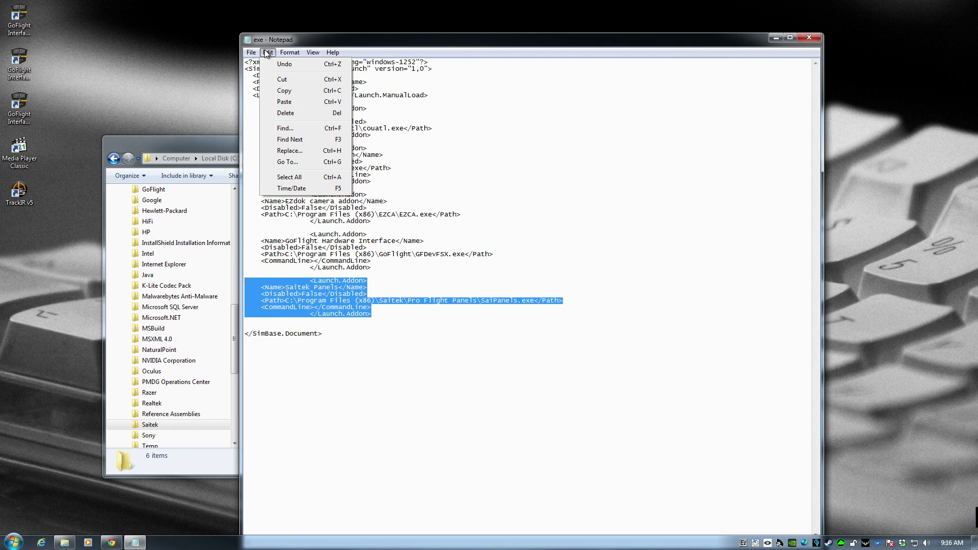
# - Close the FSX exe.xml file in Notepad
pyautogui.moveTo(284, 55)
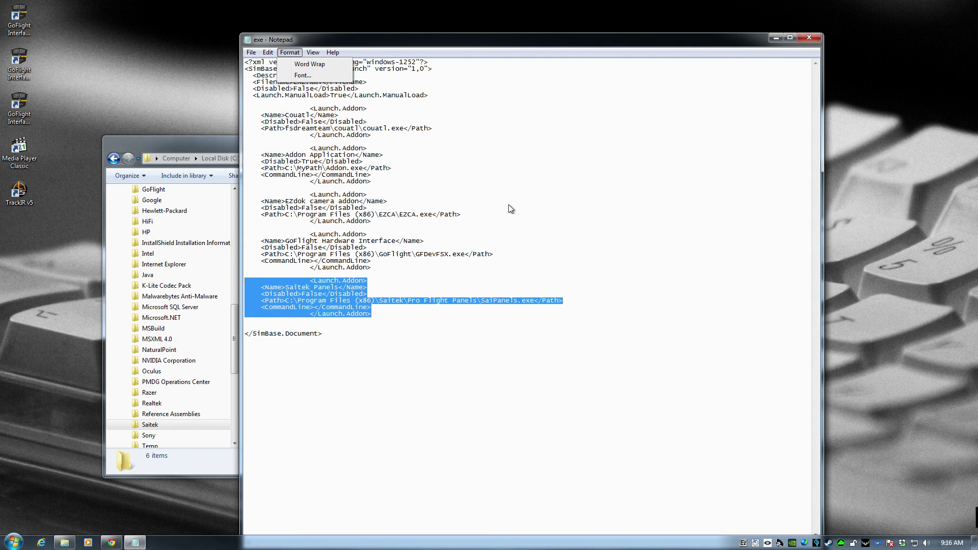
pyautogui.click(806, 36)
pyautogui.click(806, 37)
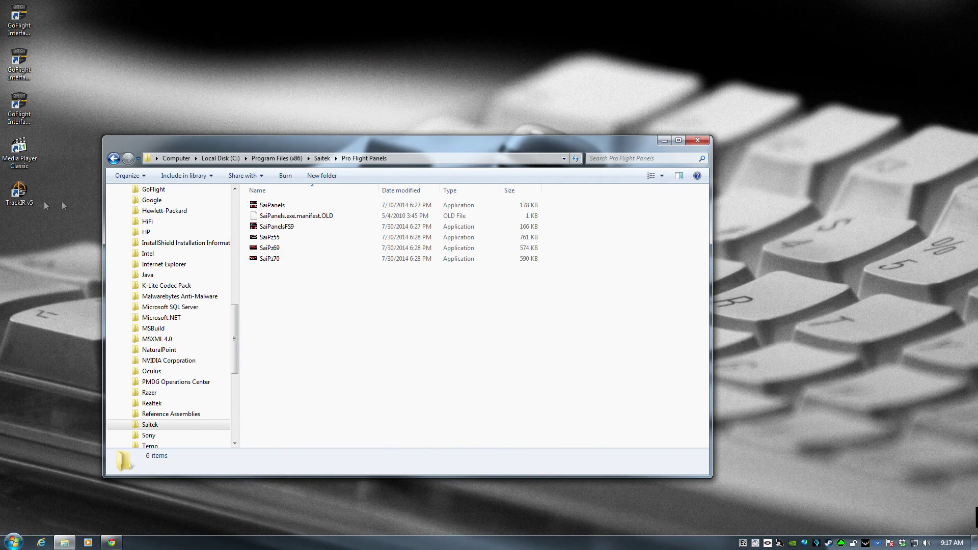
# - Browse to AppData\Roaming\Lockheed Martin\Prepar3D v2 and bring up the context menu for exe.xml
pyautogui.click(158, 159)
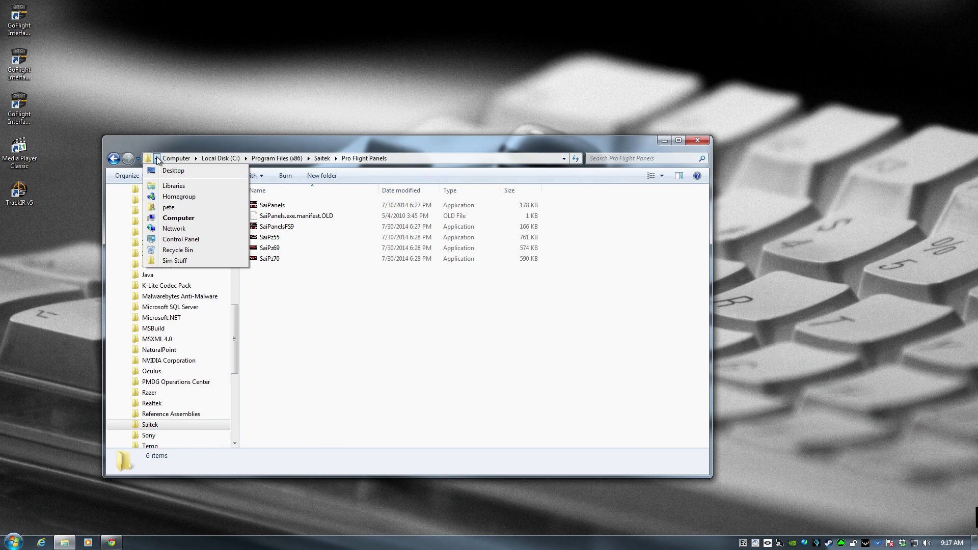
pyautogui.click(170, 213)
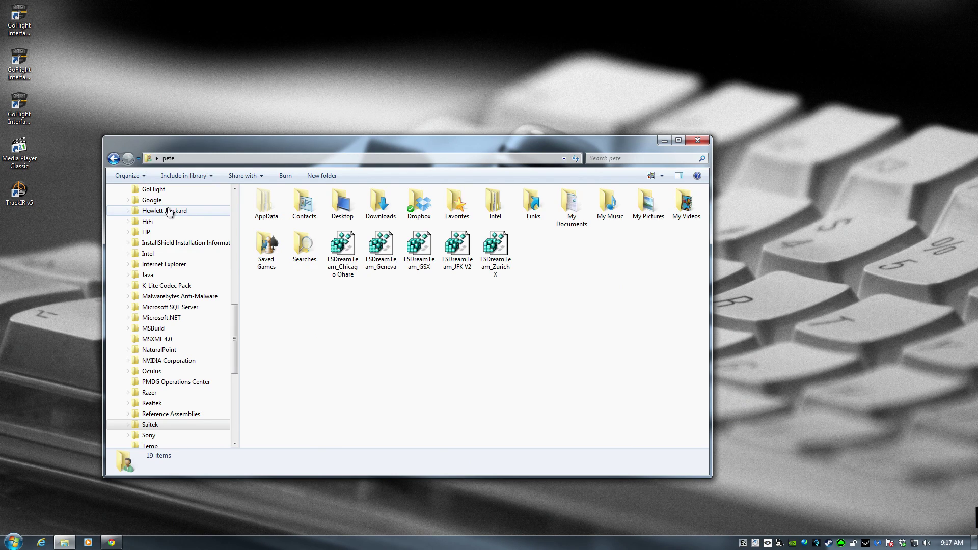
pyautogui.doubleClick(272, 207)
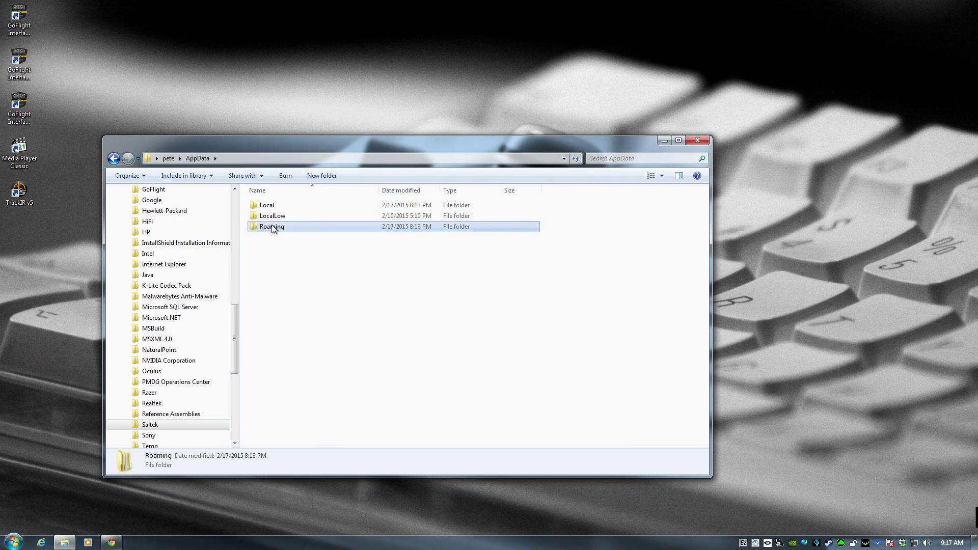
pyautogui.doubleClick(272, 225)
pyautogui.doubleClick(278, 326)
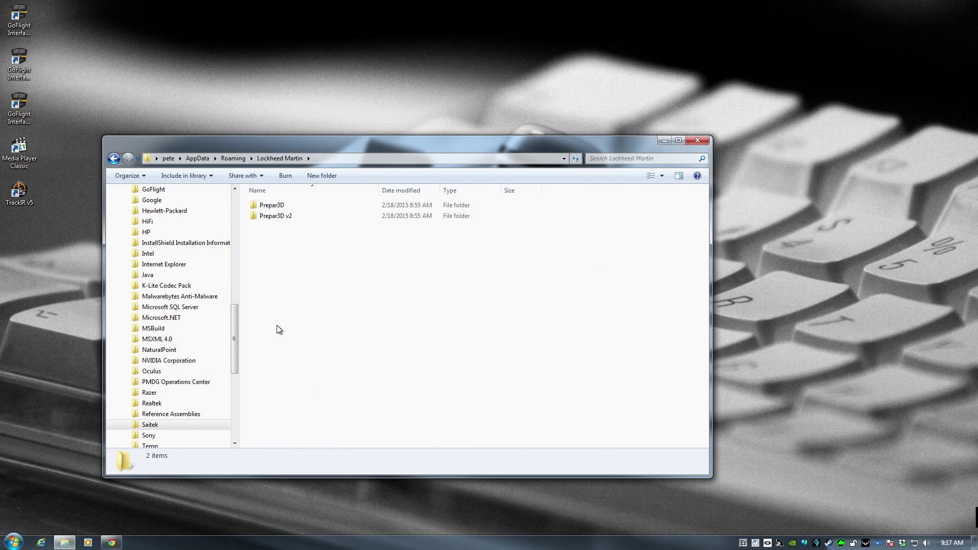
pyautogui.doubleClick(274, 217)
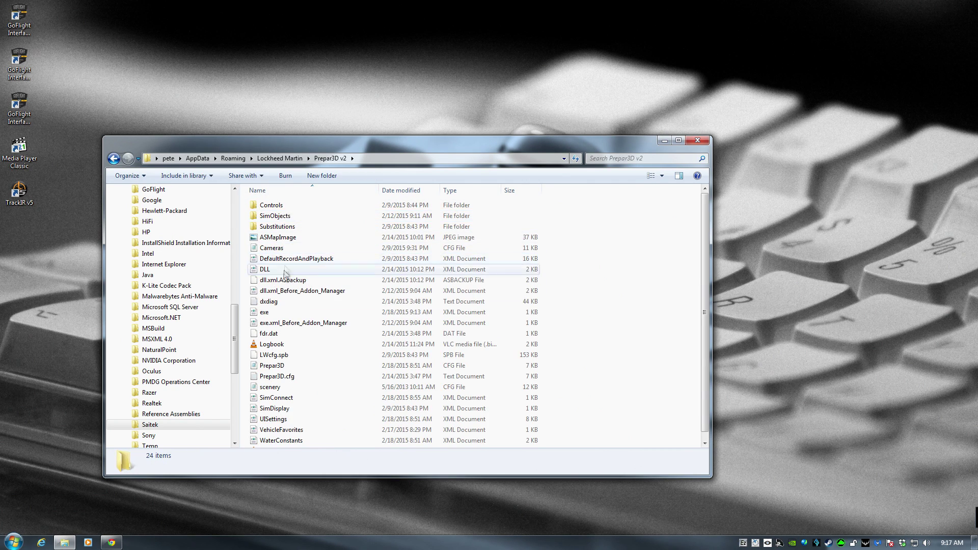
pyautogui.click(270, 313)
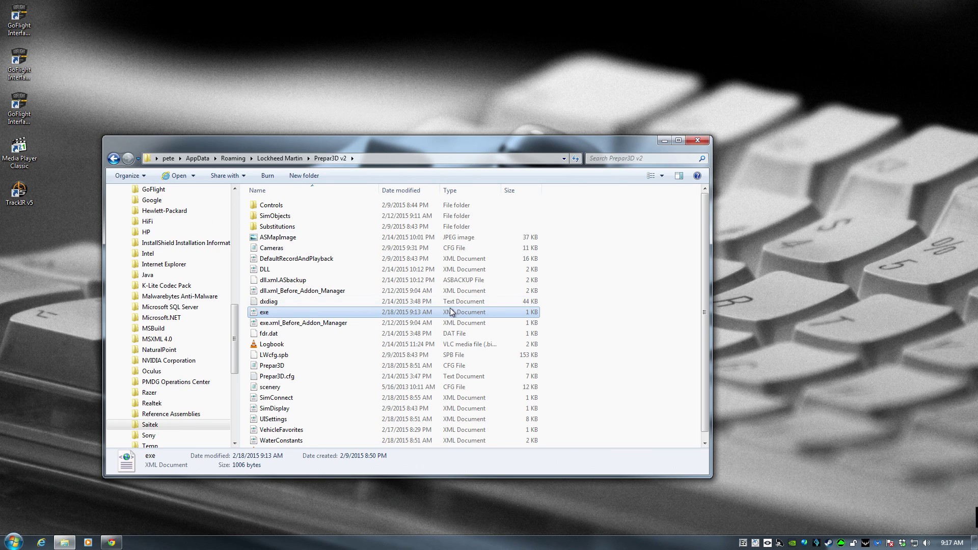
pyautogui.rightClick(449, 312)
# - Edit exe.xml, swapping the old Saitek plugin block for the copied Saitek Panels entry
pyautogui.click(479, 333)
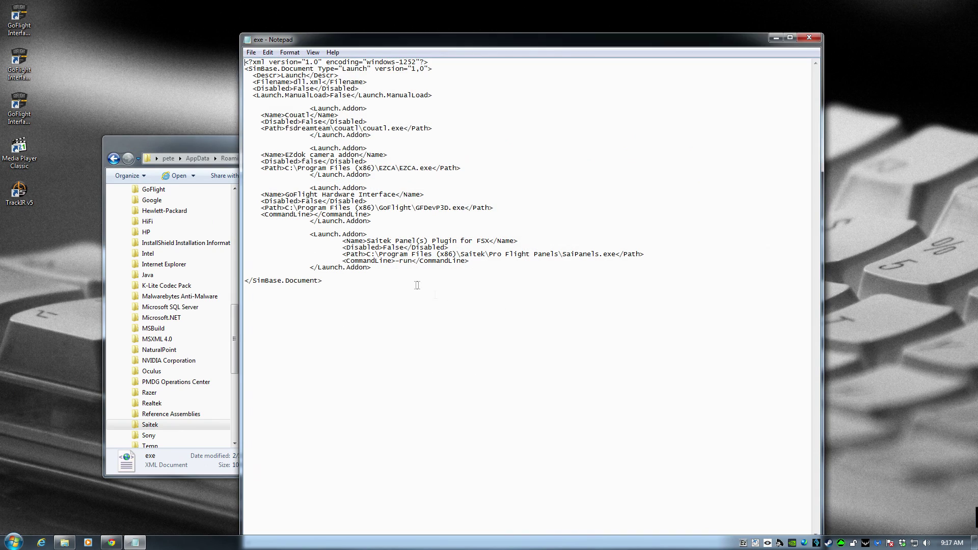
pyautogui.moveTo(372, 269); pyautogui.dragTo(258, 232)
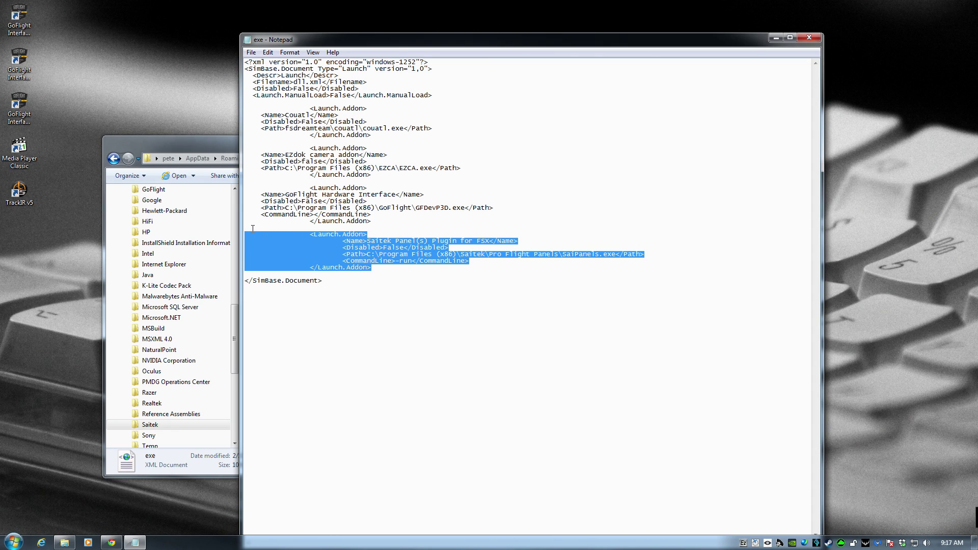
pyautogui.press('Delete')
pyautogui.hotkey('ctrl', 'v')
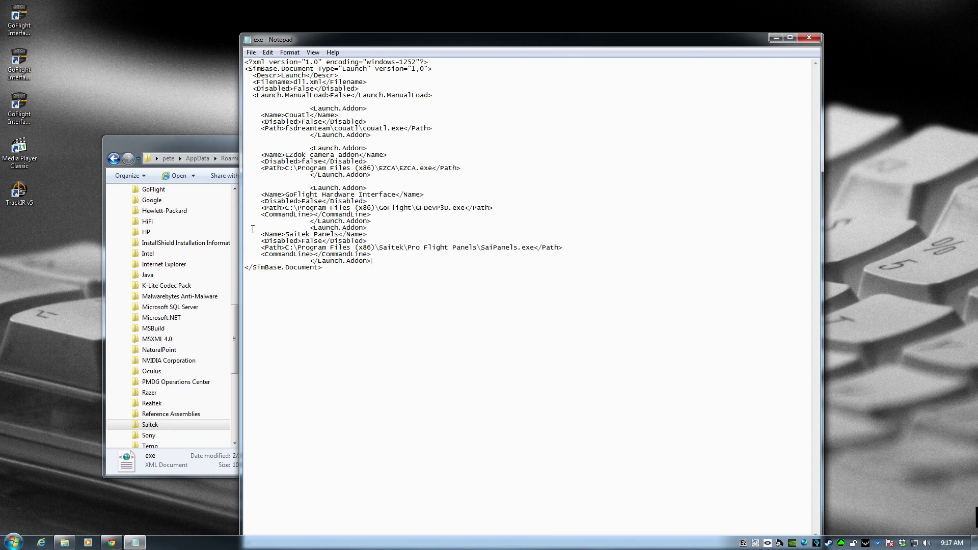
pyautogui.press('Up')
pyautogui.press('Up')
pyautogui.press('Up')
pyautogui.press('Return')
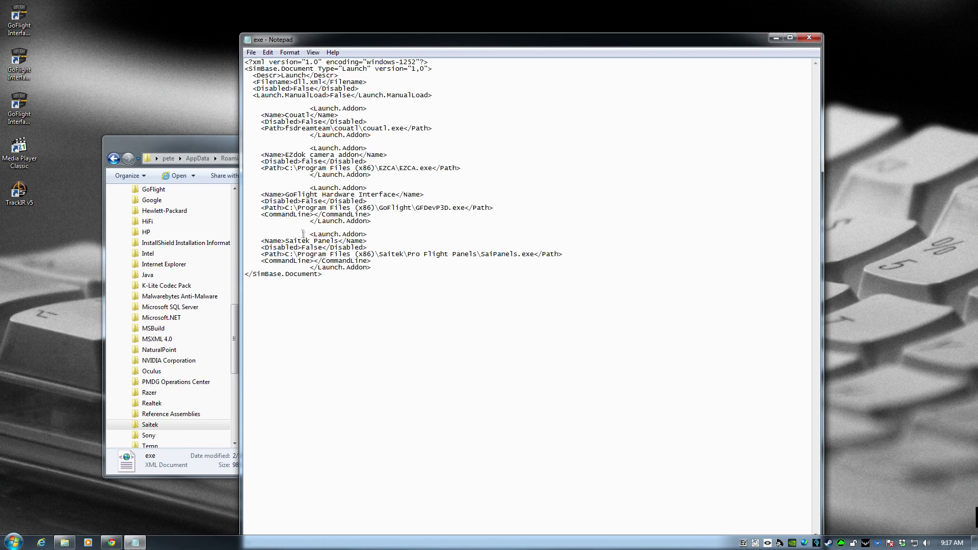
# - Check the Saitek Panels entry's line indentation, then save and close the Prepar3D v2 exe.xml
pyautogui.moveTo(301, 232); pyautogui.dragTo(384, 235)
pyautogui.moveTo(258, 241); pyautogui.dragTo(392, 244)
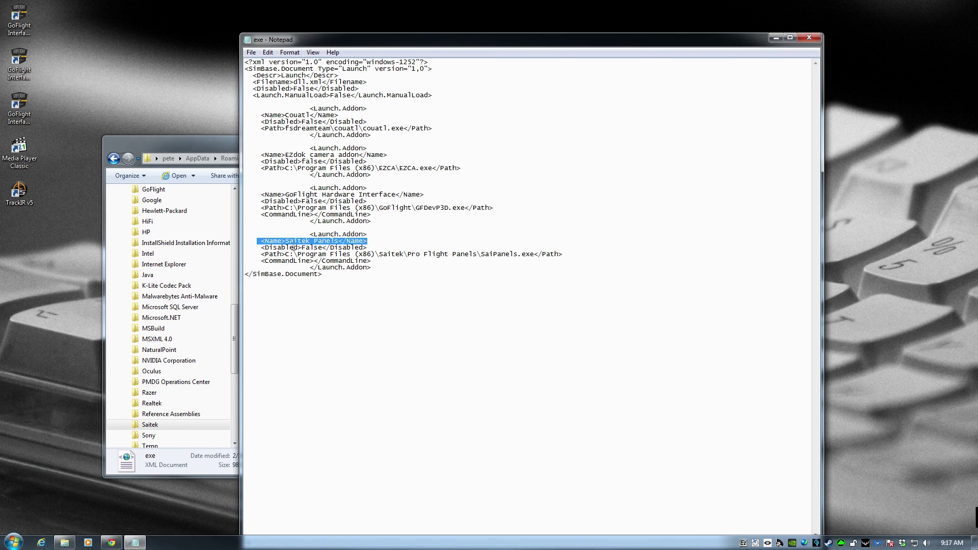
pyautogui.moveTo(269, 248); pyautogui.dragTo(539, 255)
pyautogui.click(337, 262)
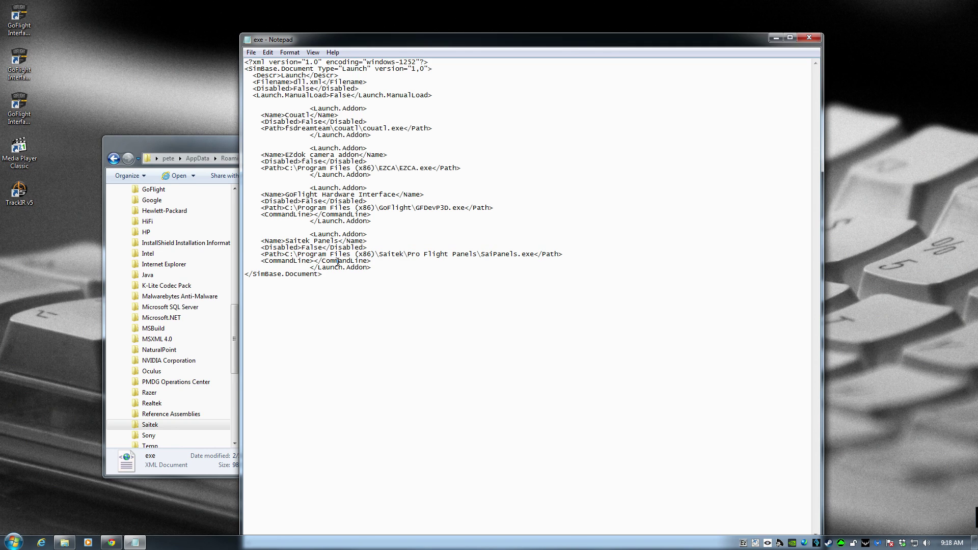
pyautogui.moveTo(399, 268); pyautogui.dragTo(295, 234)
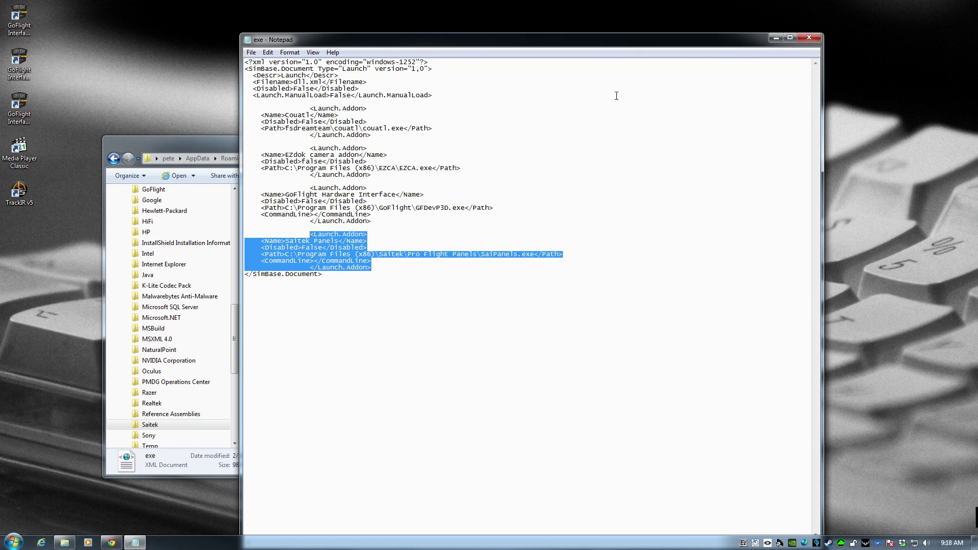
pyautogui.click(809, 38)
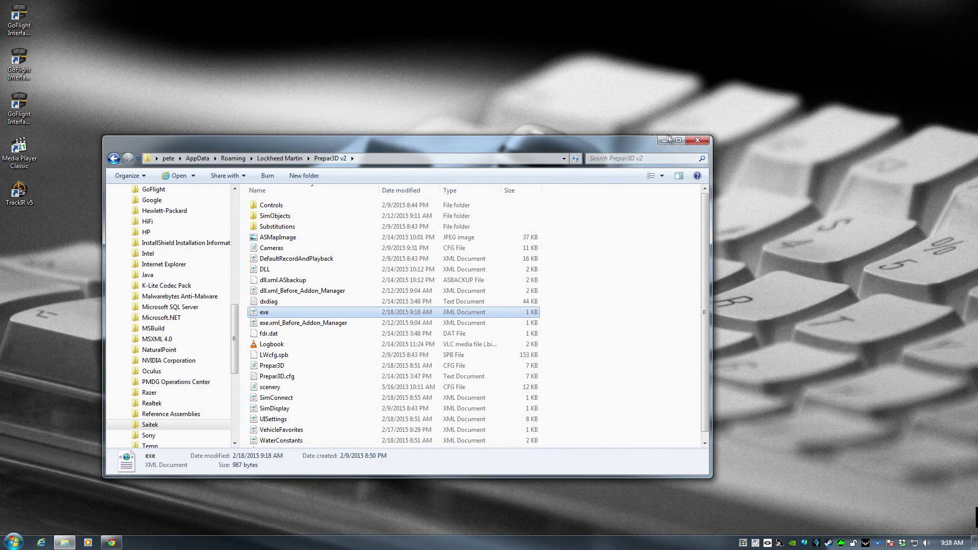
# - Close the Prepar3D v2 folder window in Explorer
pyautogui.click(697, 141)
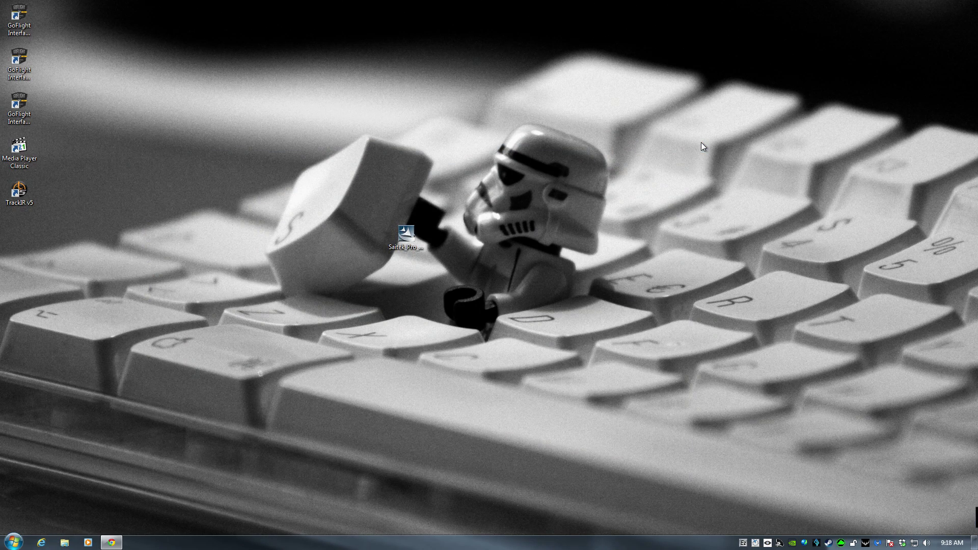